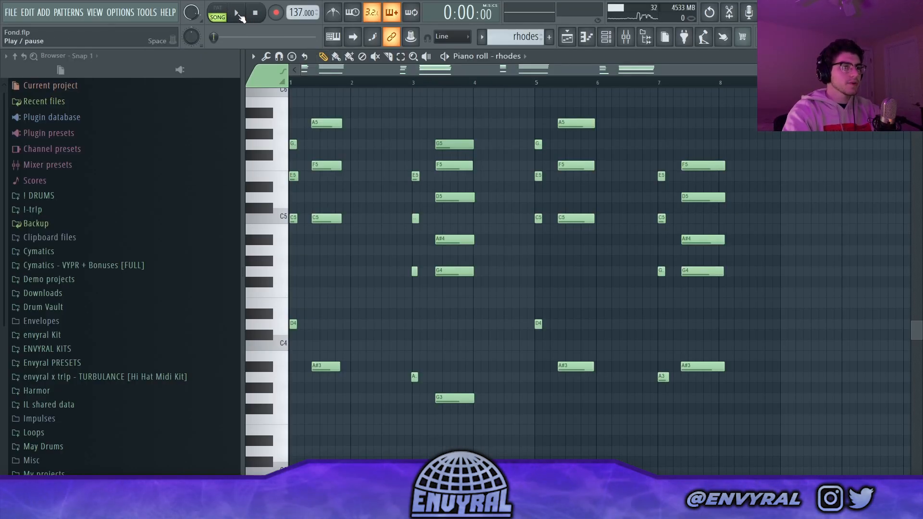
Play back the rhodes chord pattern from the start in song mode and stop it
{"action": "left_click", "coordinate": [237, 14]}
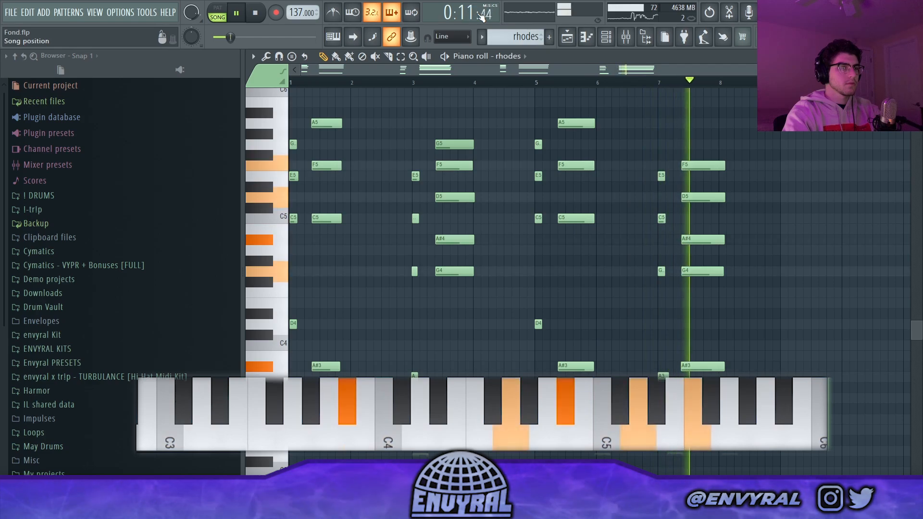
{"action": "key", "text": "space"}
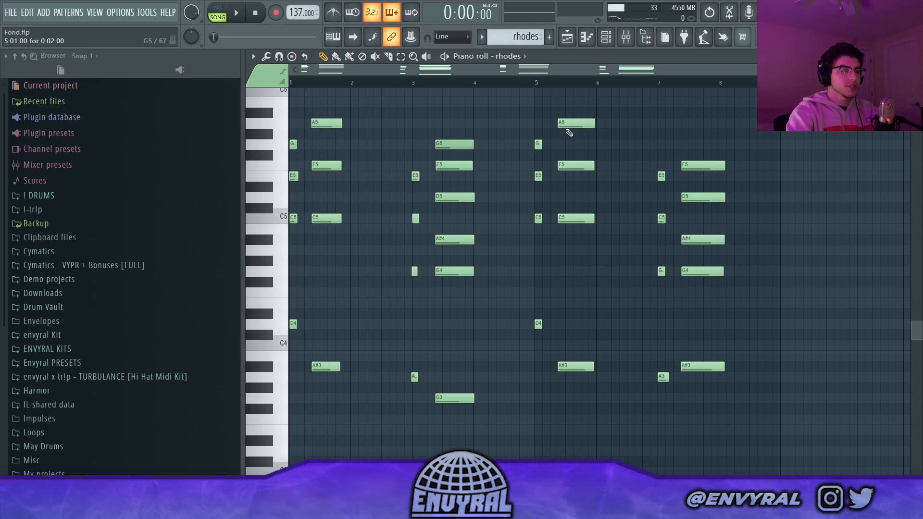
View the guitar channel's Kontakt instrument, open the guitar pattern in the piano roll, and audition it in pattern mode
{"action": "left_click", "coordinate": [571, 40]}
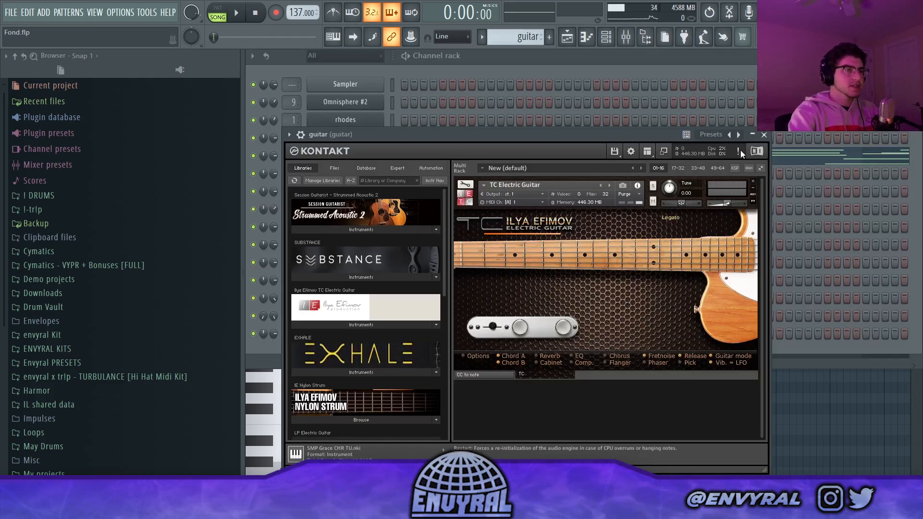
{"action": "left_click", "coordinate": [764, 136]}
{"action": "left_click", "coordinate": [563, 140]}
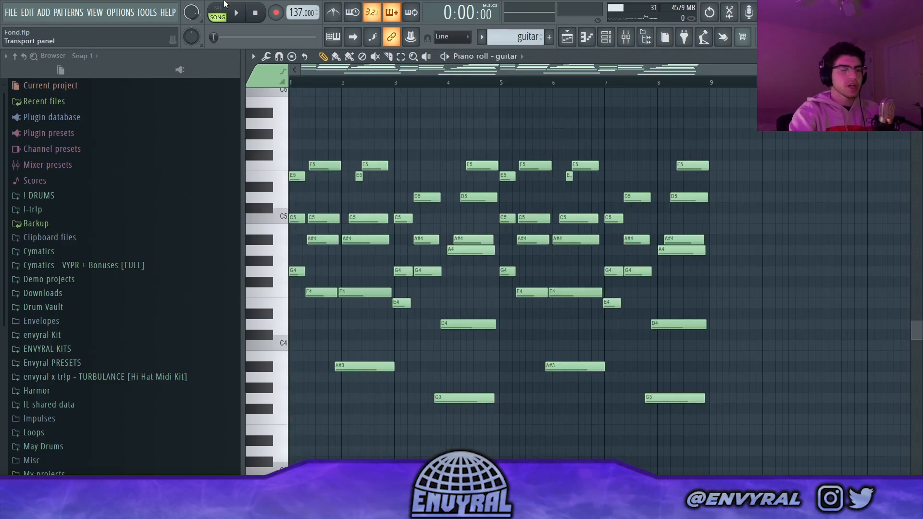
{"action": "left_click", "coordinate": [226, 13]}
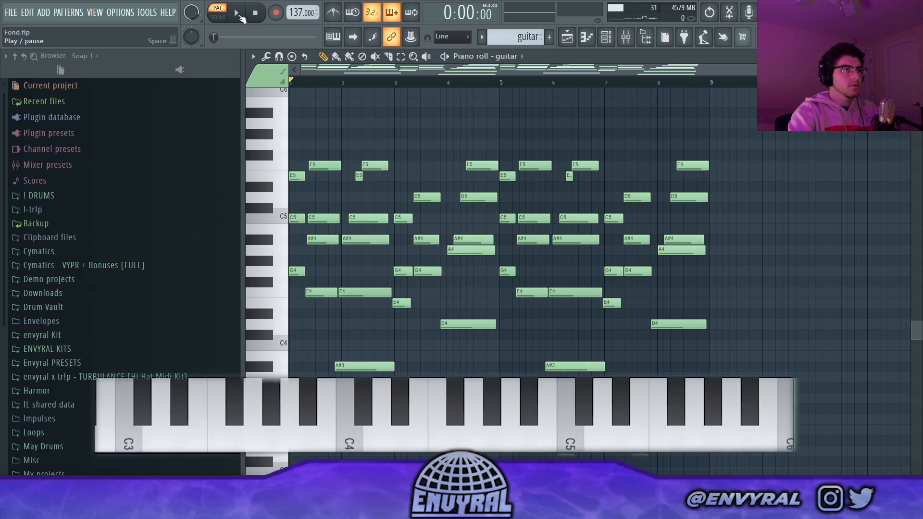
{"action": "left_click", "coordinate": [236, 13]}
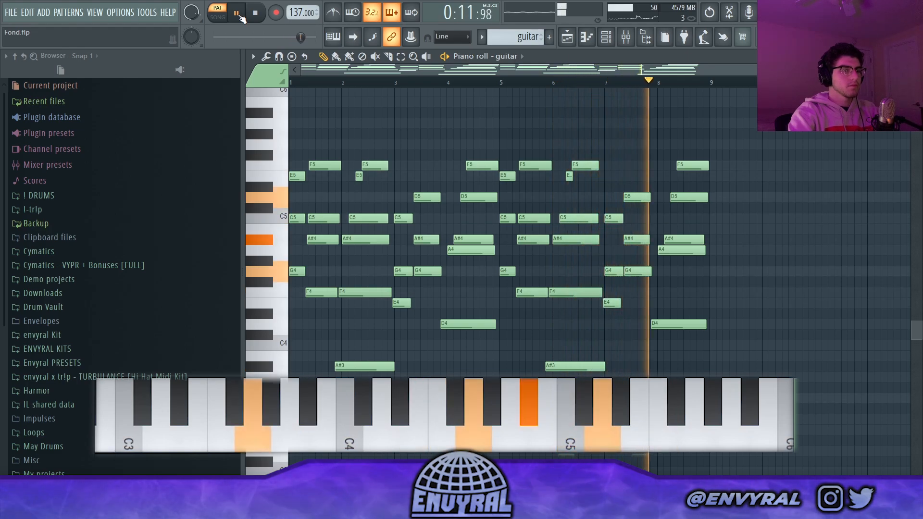
{"action": "key", "text": "space"}
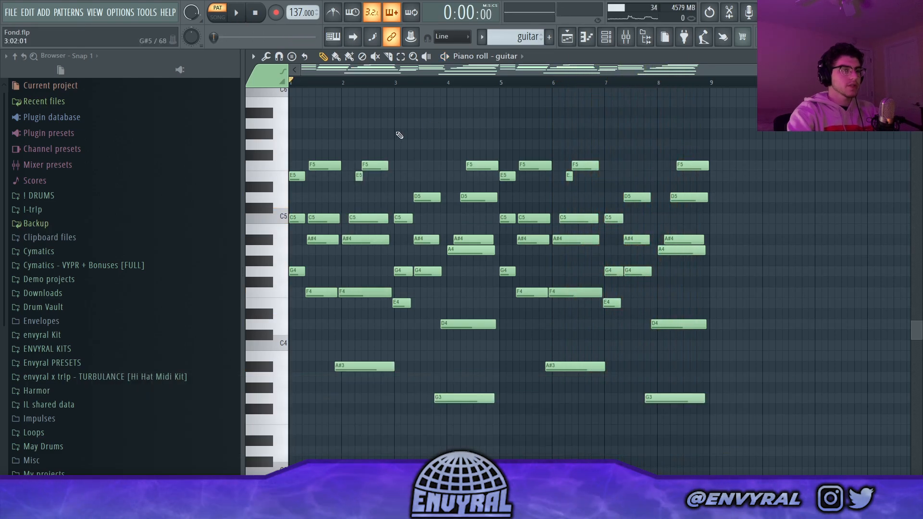
Compare the guitar notes with the rhodes chords by viewing both patterns in the piano roll
{"action": "left_click_drag", "start_coordinate": [390, 139], "coordinate": [356, 368]}
{"action": "left_click_drag", "start_coordinate": [490, 144], "coordinate": [435, 397]}
{"action": "left_click", "coordinate": [471, 148], "text": "ctrl"}
{"action": "left_click", "coordinate": [567, 37]}
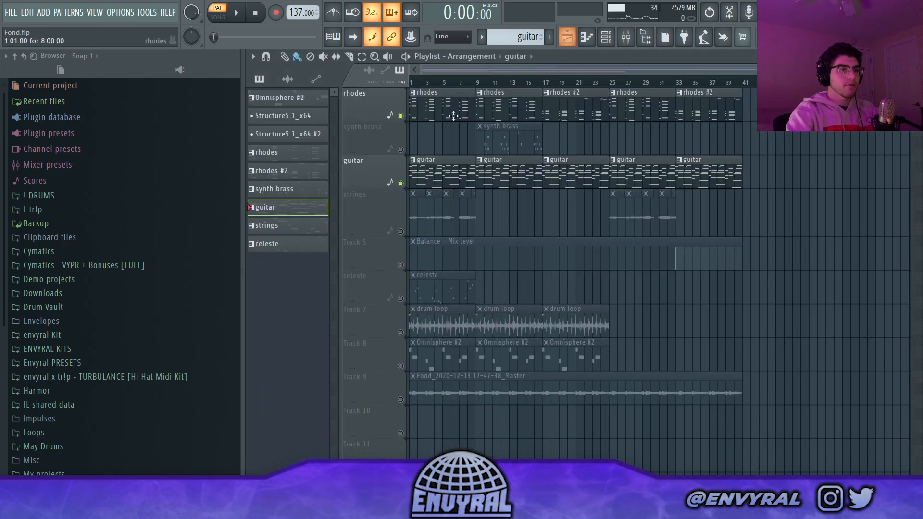
{"action": "double_click", "coordinate": [450, 113]}
{"action": "left_click_drag", "start_coordinate": [446, 73], "coordinate": [345, 73]}
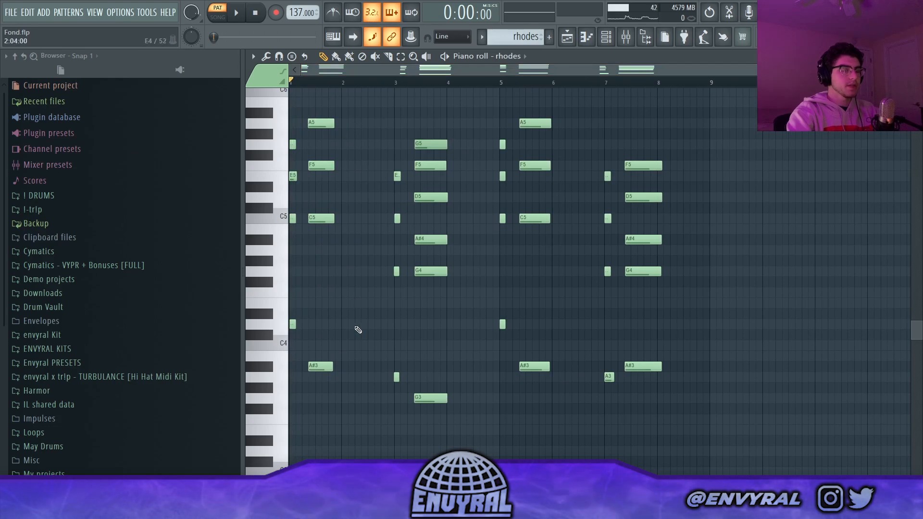
{"action": "left_click", "coordinate": [567, 37]}
{"action": "double_click", "coordinate": [446, 163]}
{"action": "left_click_drag", "start_coordinate": [321, 95], "coordinate": [319, 87]}
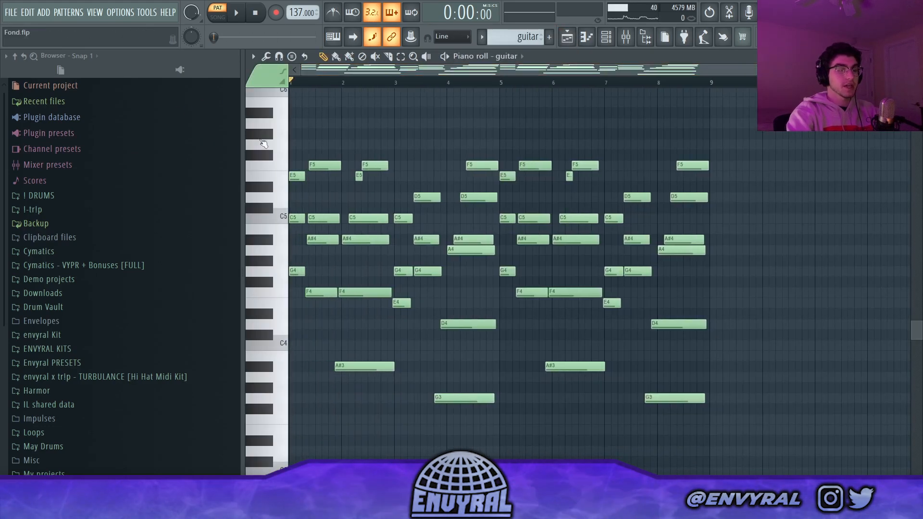
Switch playback to song mode and listen to the guitar together with the rhodes
{"action": "key", "text": "l"}
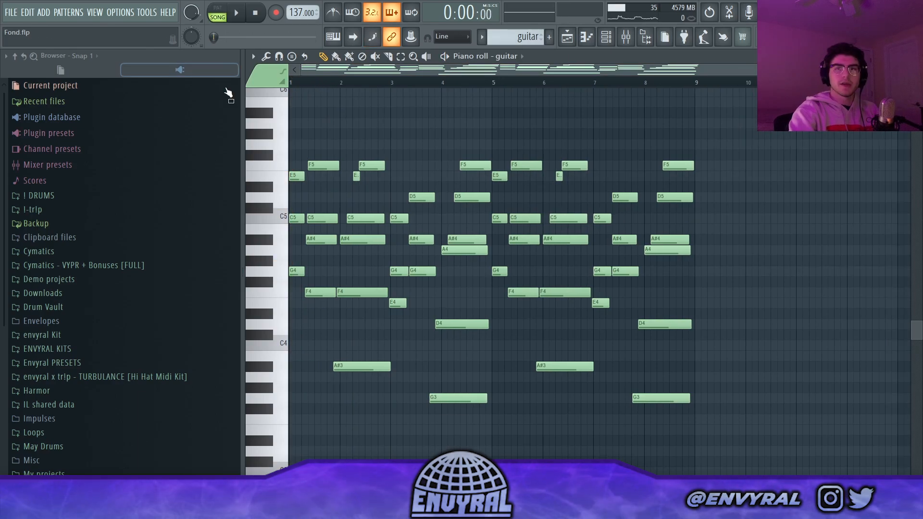
{"action": "left_click", "coordinate": [239, 13]}
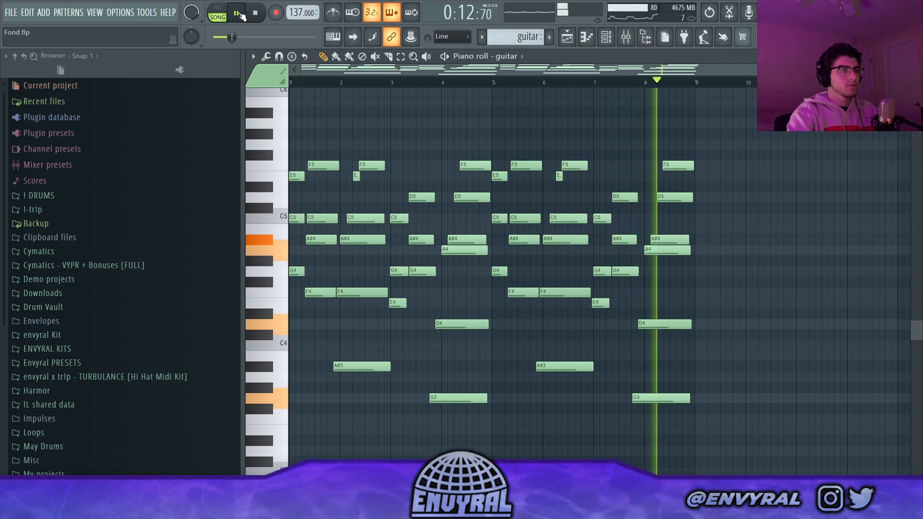
{"action": "key", "text": "space"}
Compare the guitar mixer track with its effects bypassed and enabled during playback, and inspect its H-Delay settings
{"action": "key", "text": "F9"}
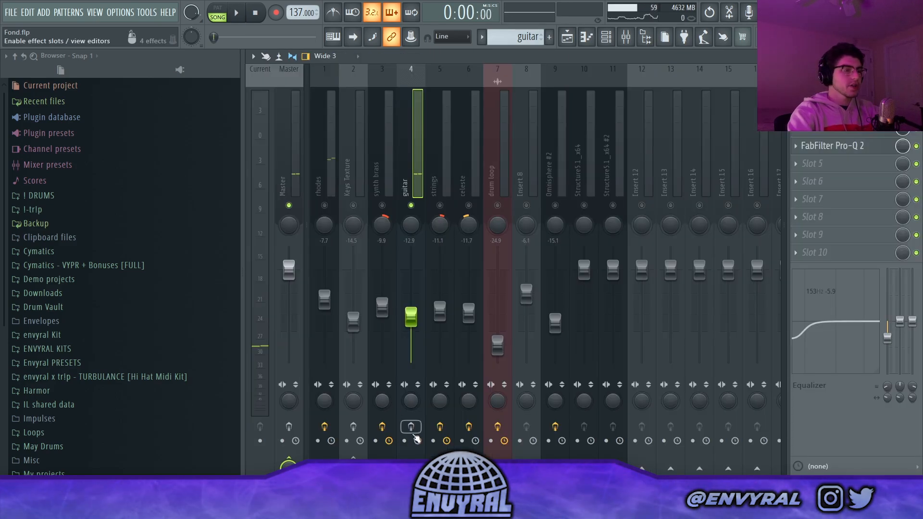
{"action": "key", "text": "space"}
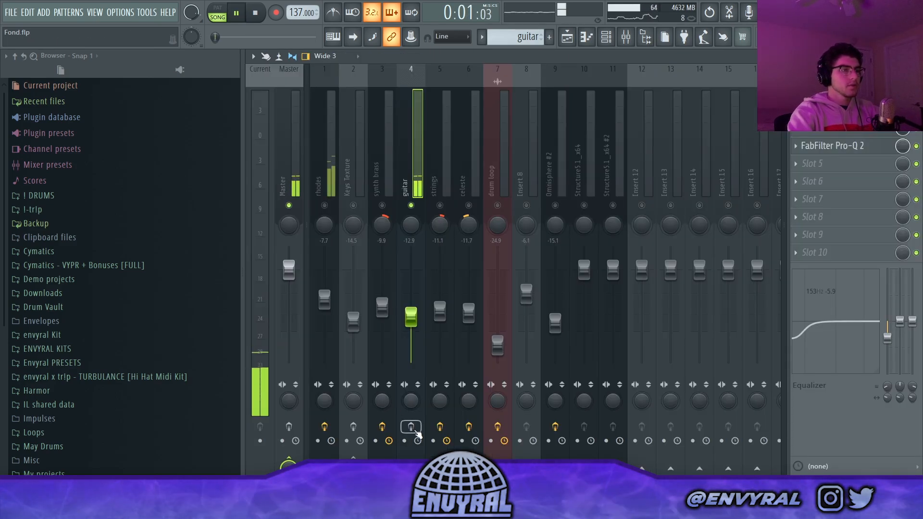
{"action": "key", "text": "space"}
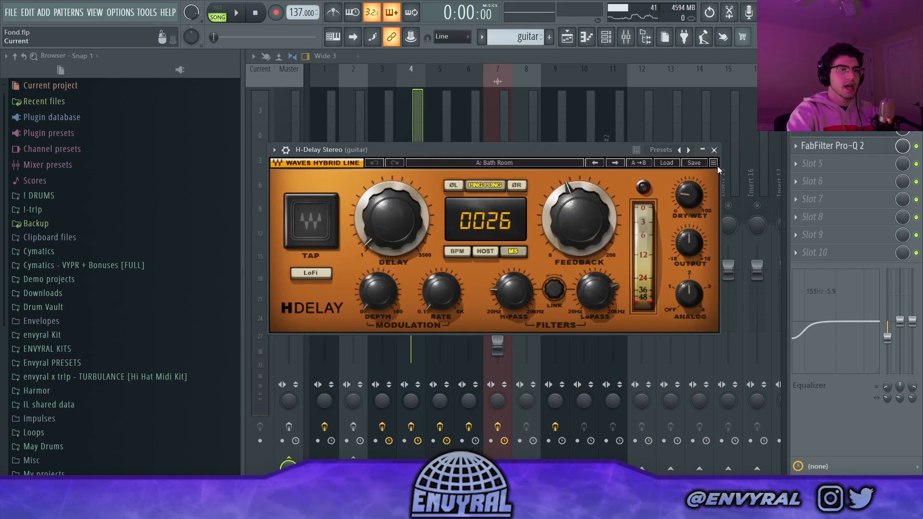
{"action": "left_click", "coordinate": [714, 149]}
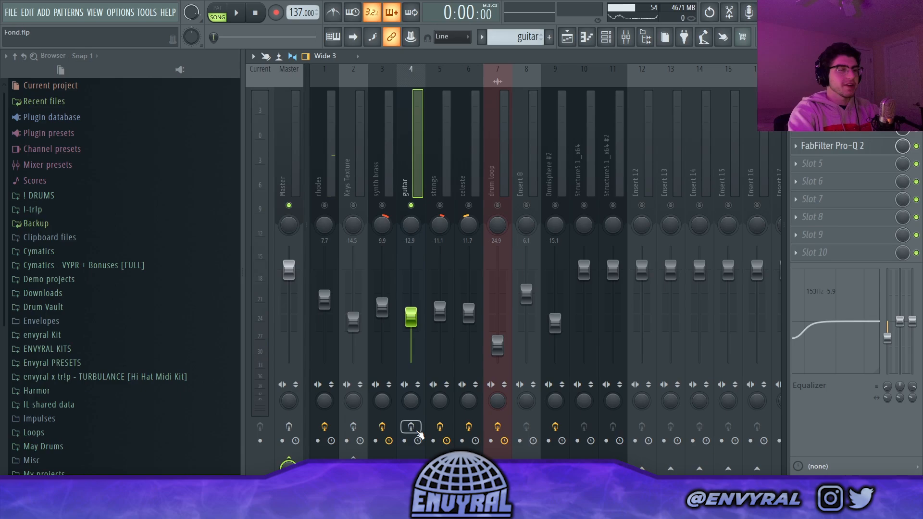
{"action": "key", "text": "space"}
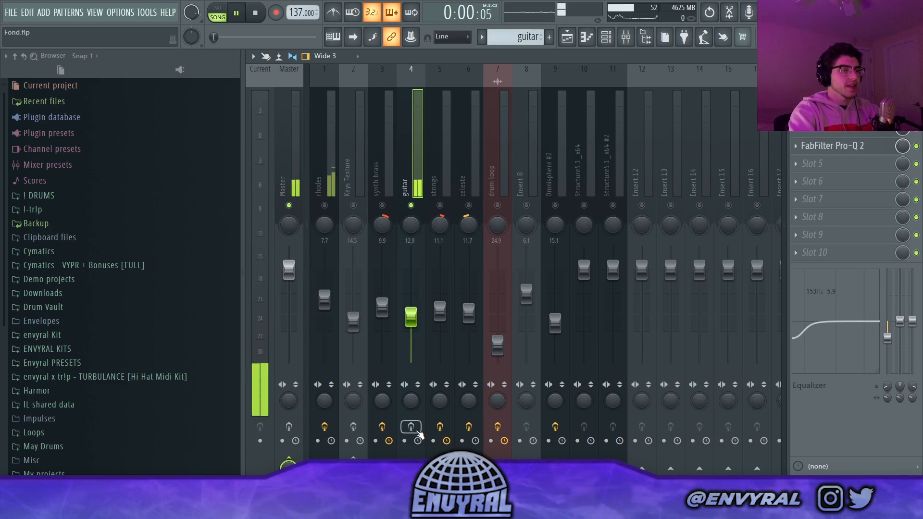
{"action": "left_click", "coordinate": [412, 427]}
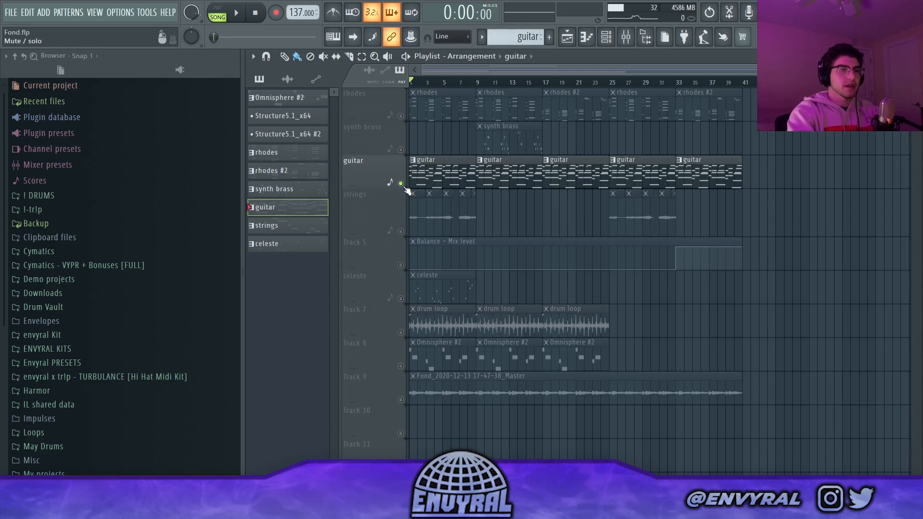
Solo the strings track in the playlist and play it back
{"action": "right_click", "coordinate": [401, 231]}
{"action": "scroll", "coordinate": [420, 82], "scroll_direction": "up", "scroll_amount": 4}
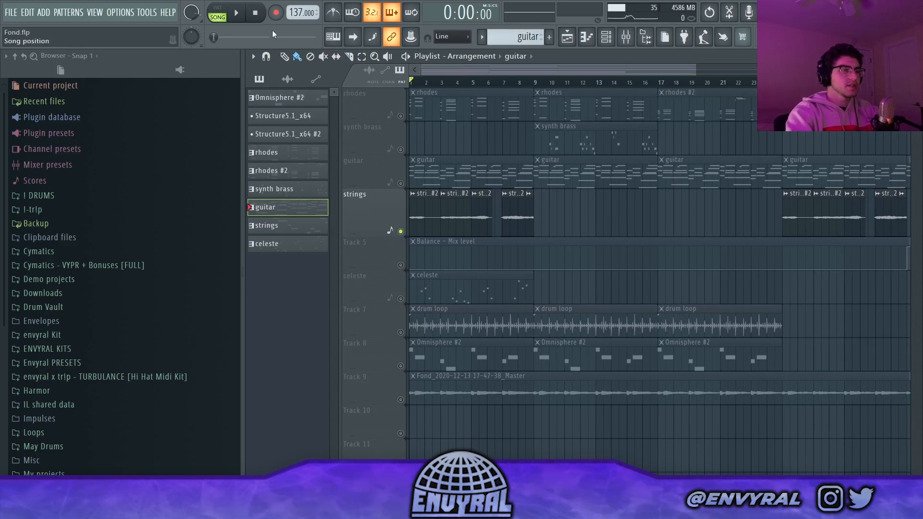
{"action": "left_click", "coordinate": [239, 17]}
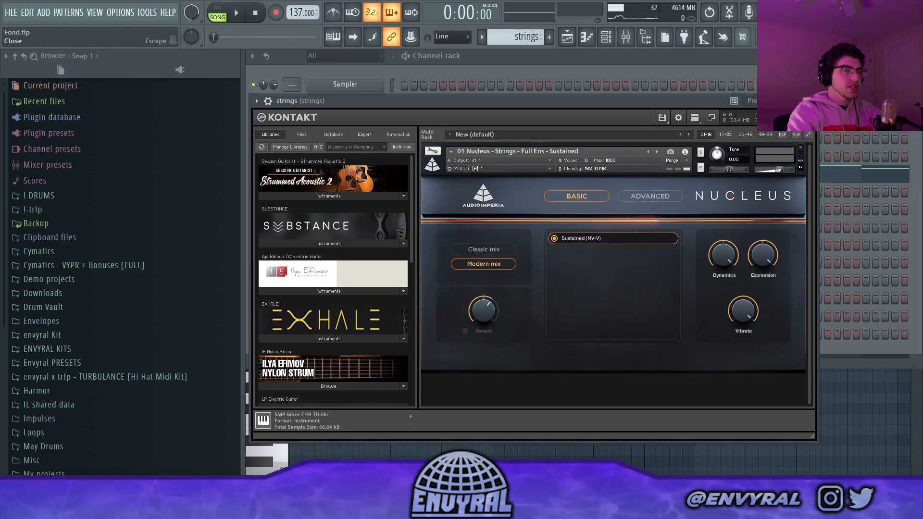
Close the strings instrument window, open the strings pattern in the piano roll, and audition it in pattern mode
{"action": "key", "text": "Escape"}
{"action": "left_click", "coordinate": [613, 181]}
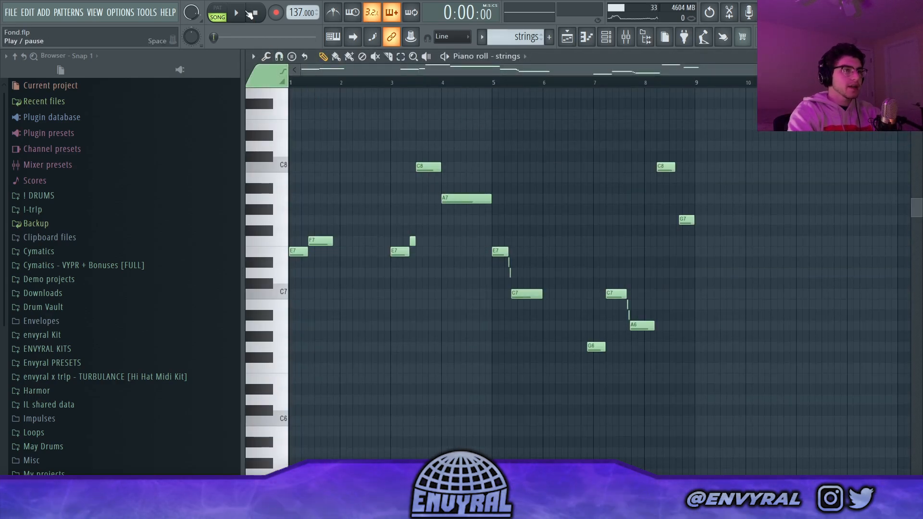
{"action": "left_click", "coordinate": [240, 16]}
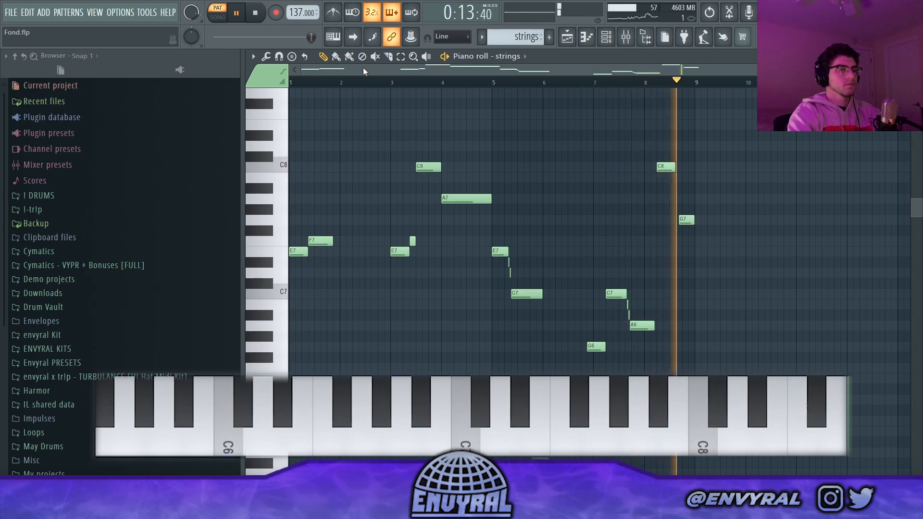
{"action": "key", "text": "space"}
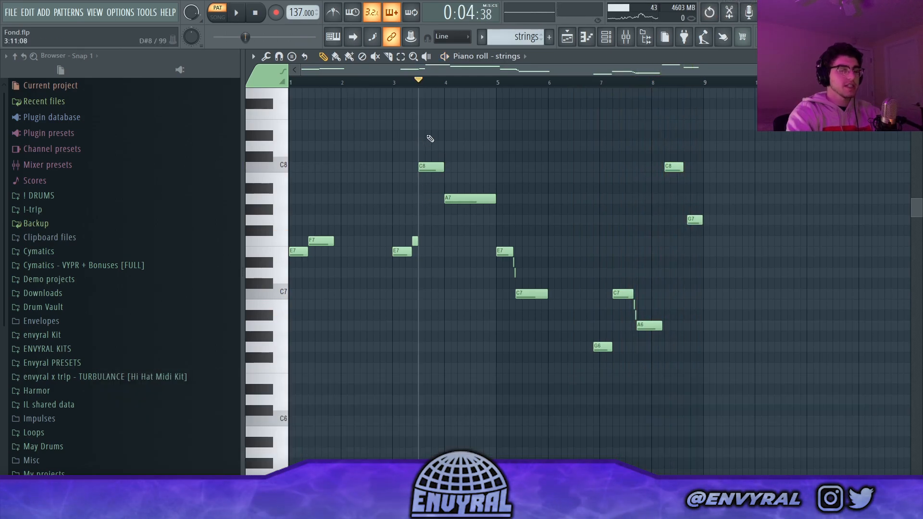
Audition the short slide notes in the strings melody around bars 5 and 7
{"action": "key", "text": "space"}
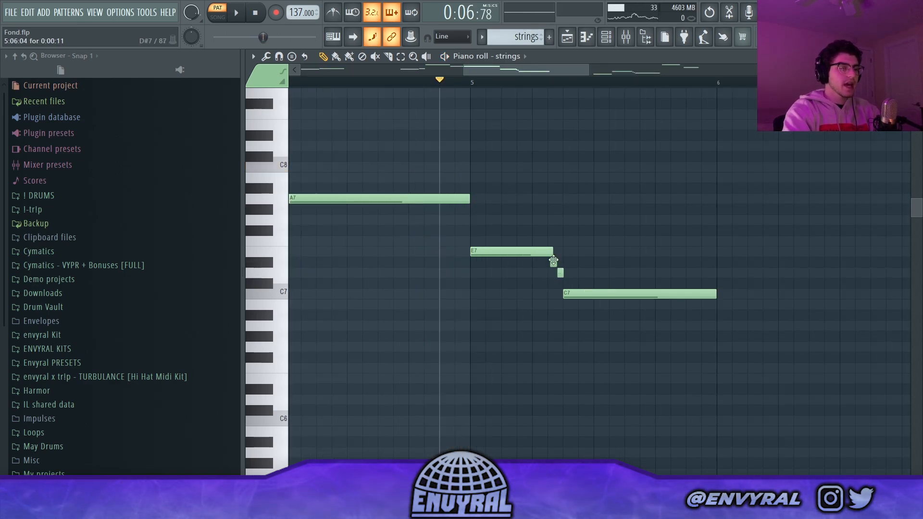
{"action": "left_click", "coordinate": [547, 82]}
{"action": "left_click", "coordinate": [473, 87]}
{"action": "scroll", "coordinate": [473, 86], "scroll_direction": "down", "scroll_amount": 3}
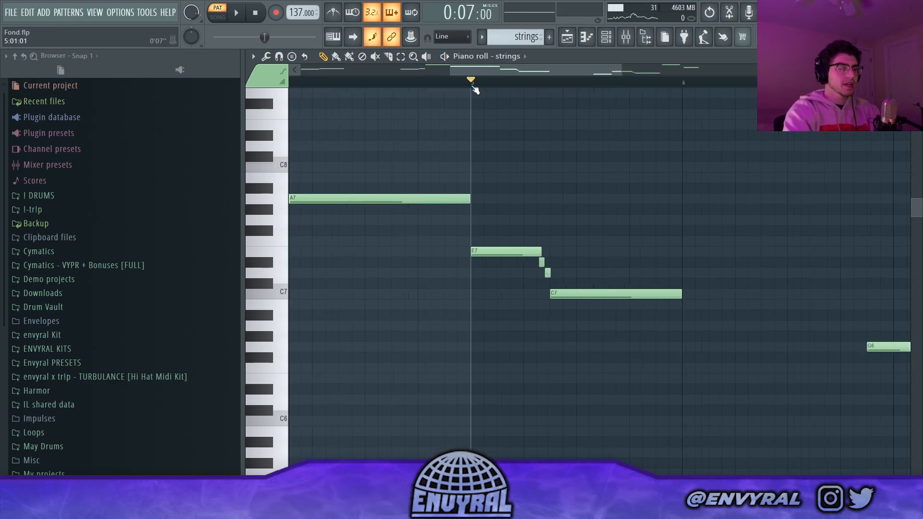
{"action": "key", "text": "space"}
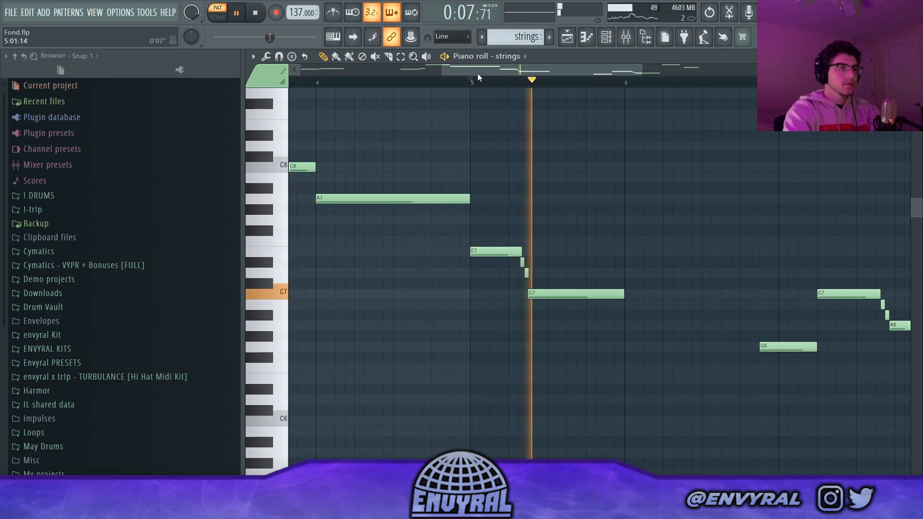
{"action": "left_click", "coordinate": [574, 85]}
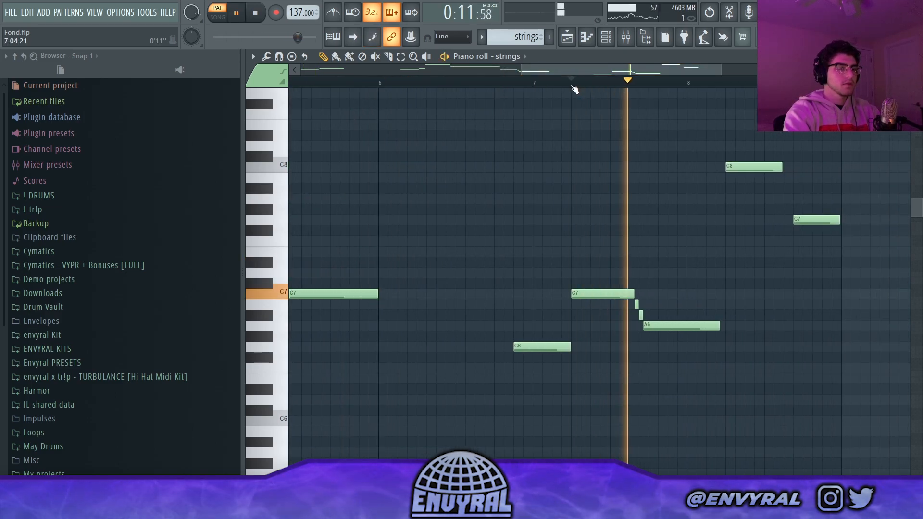
{"action": "key", "text": "space"}
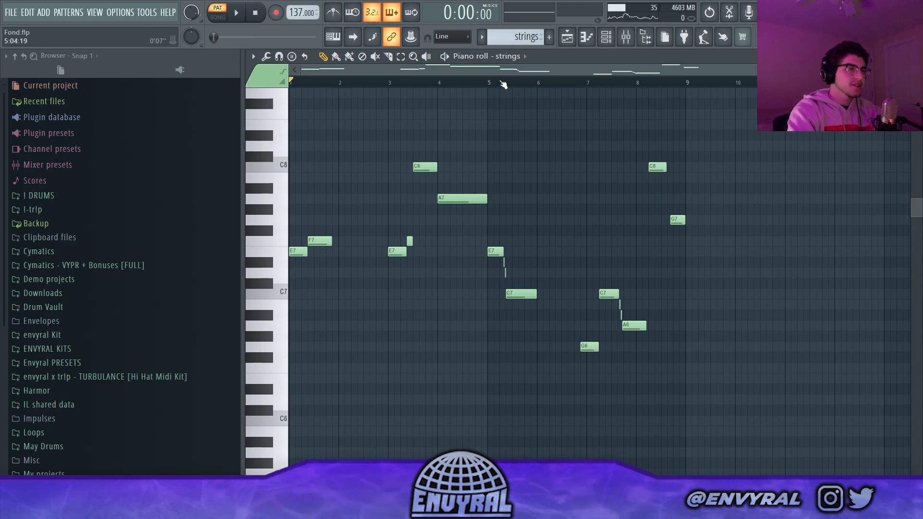
Play the arrangement with the rhodes, guitar and strings tracks active, and again with the synth brass track included
{"action": "left_click", "coordinate": [491, 83]}
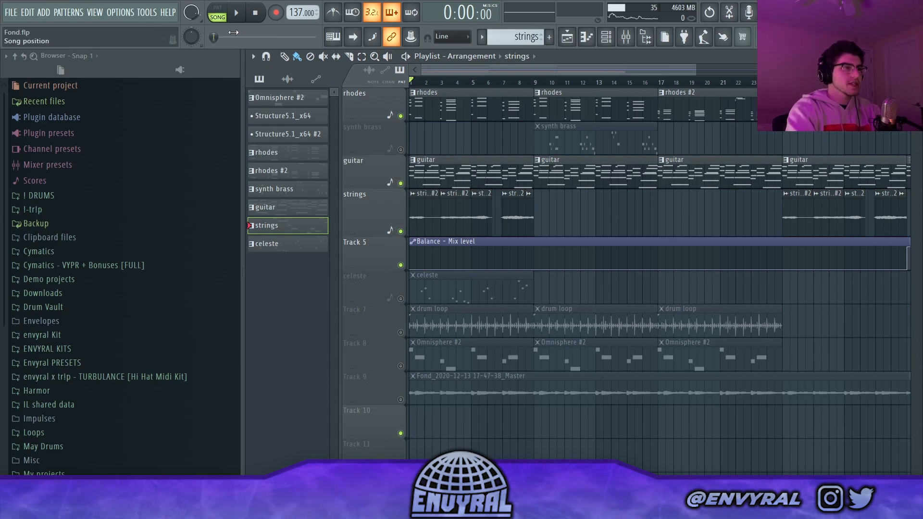
{"action": "left_click", "coordinate": [245, 15]}
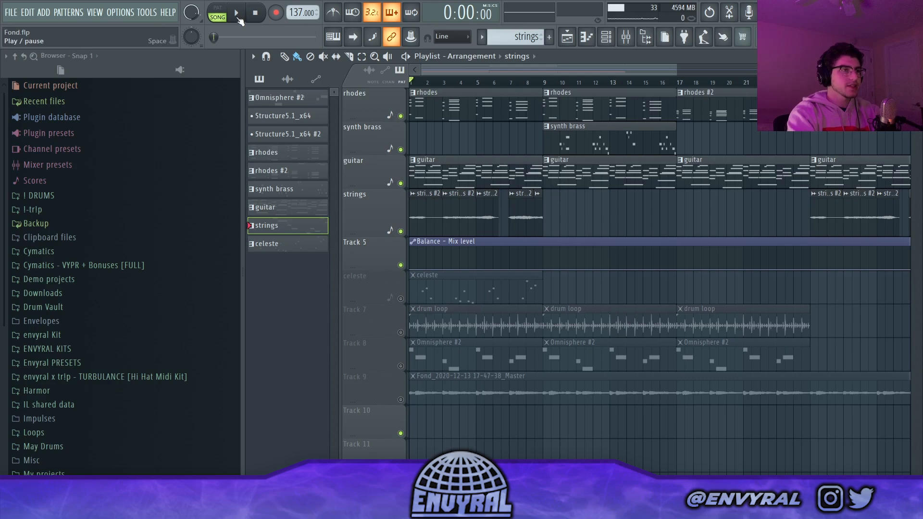
{"action": "left_click", "coordinate": [237, 14]}
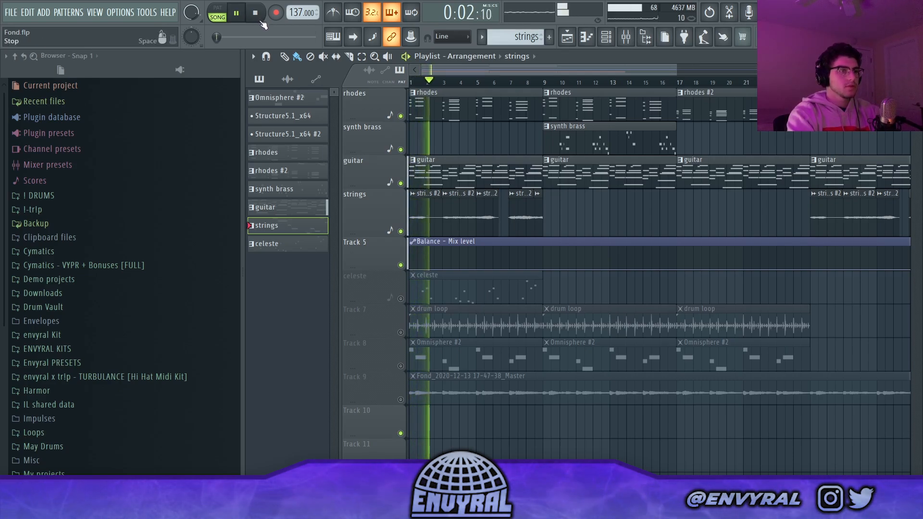
{"action": "key", "text": "space"}
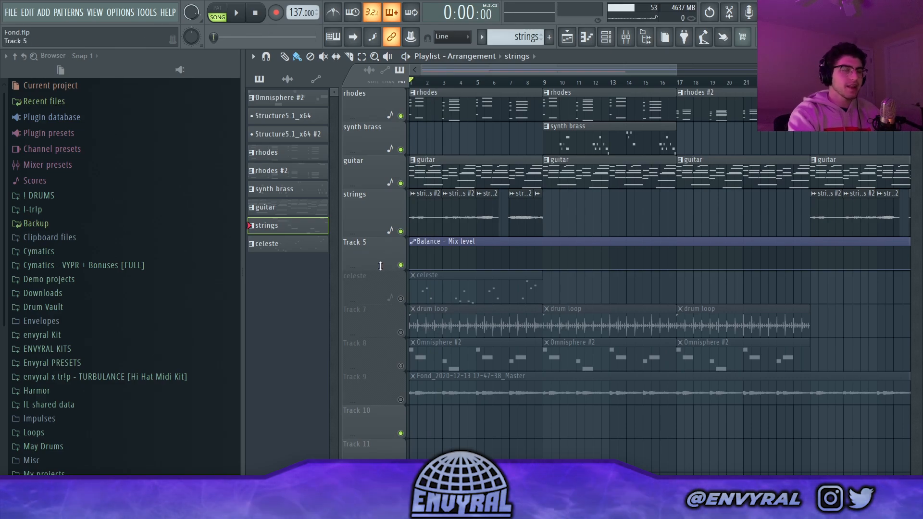
Enable the celeste track in the playlist, open its pattern in the piano roll, and play it in song mode
{"action": "right_click", "coordinate": [401, 298]}
{"action": "double_click", "coordinate": [429, 290]}
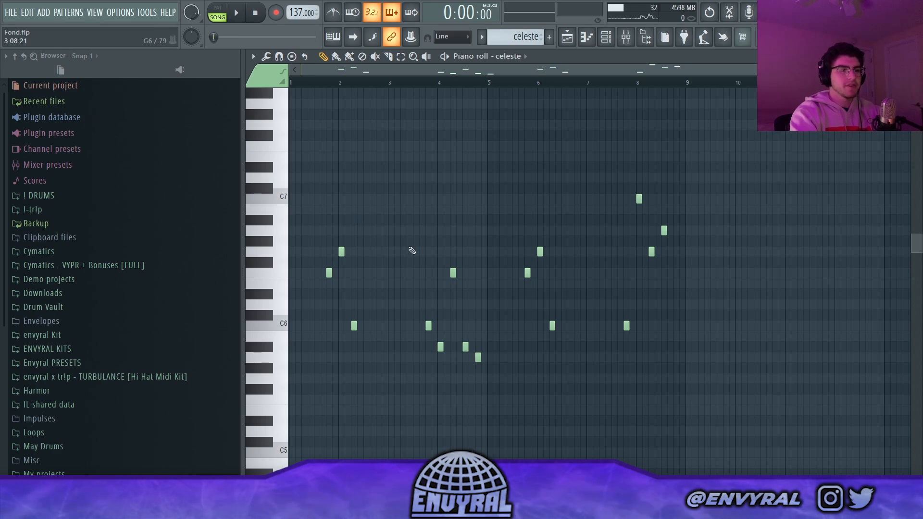
{"action": "left_click", "coordinate": [237, 14]}
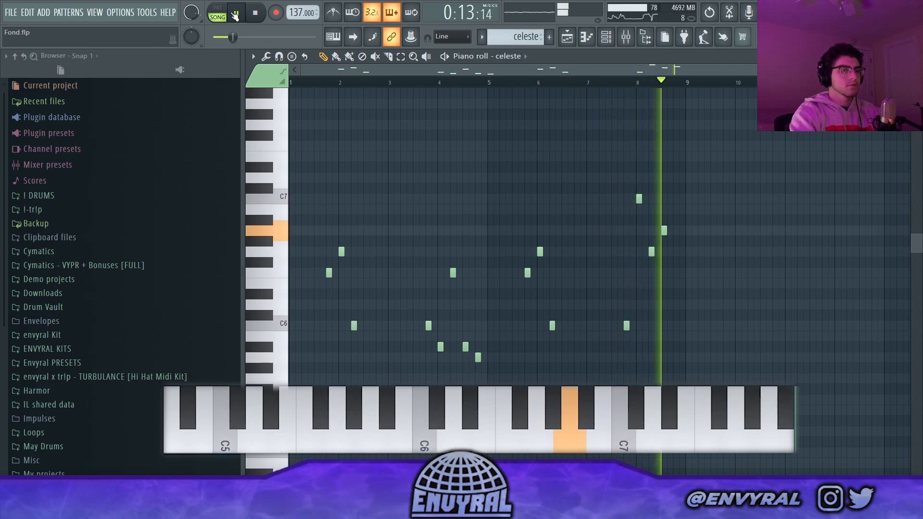
{"action": "key", "text": "space"}
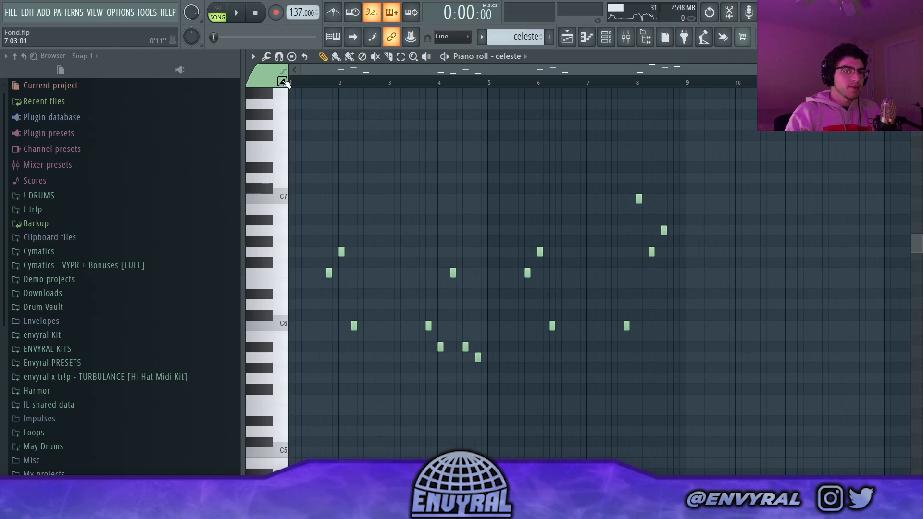
Open the Omnisphere #2 pattern in the piano roll and audition it in song mode and in pattern mode
{"action": "left_click", "coordinate": [575, 39]}
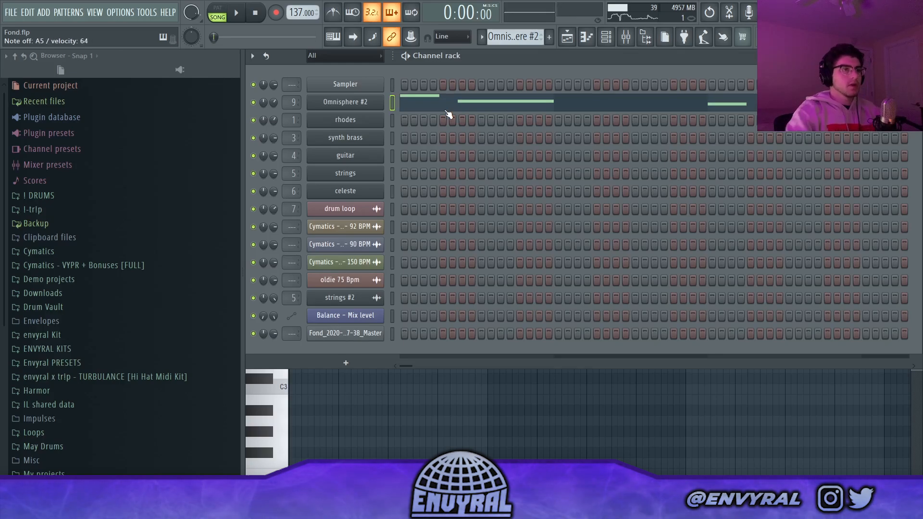
{"action": "left_click", "coordinate": [445, 108]}
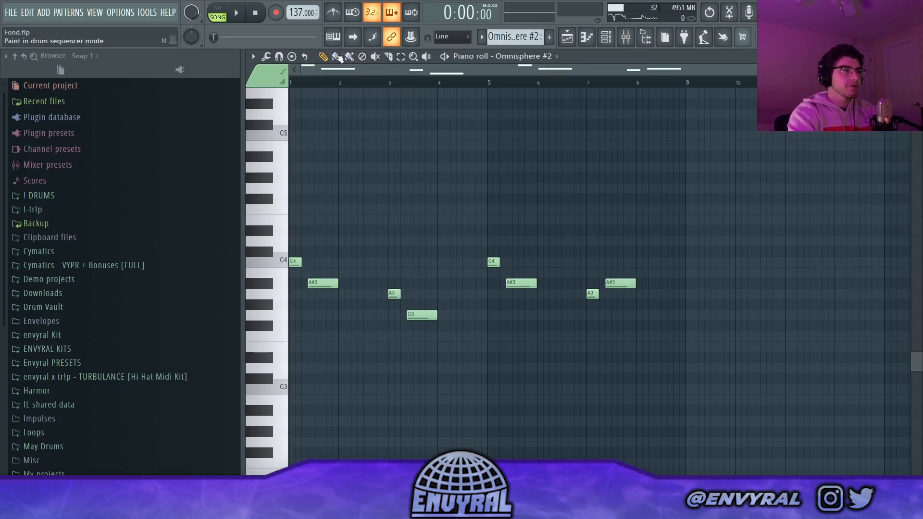
{"action": "left_click", "coordinate": [243, 15]}
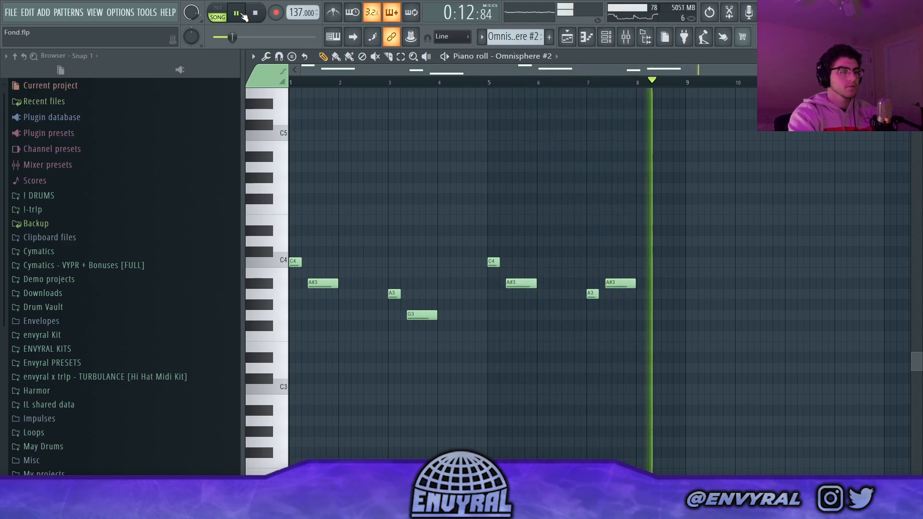
{"action": "key", "text": "space"}
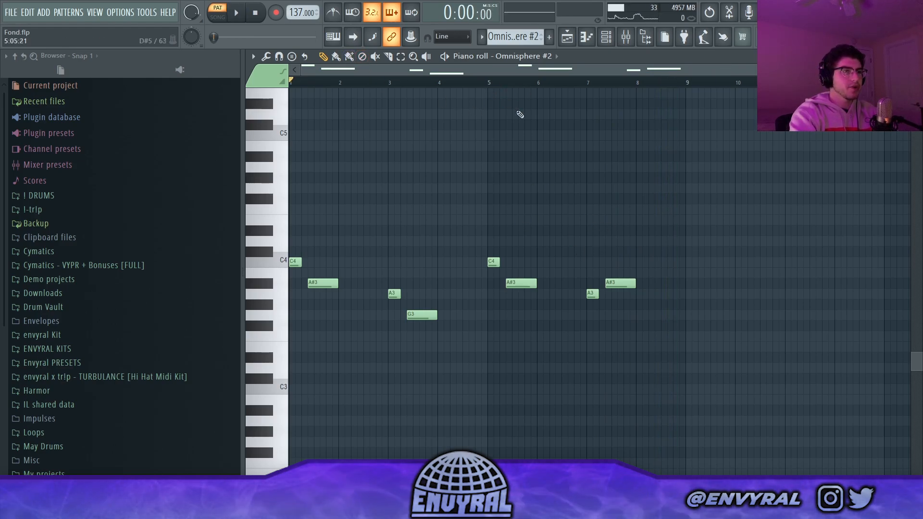
{"action": "left_click", "coordinate": [236, 18]}
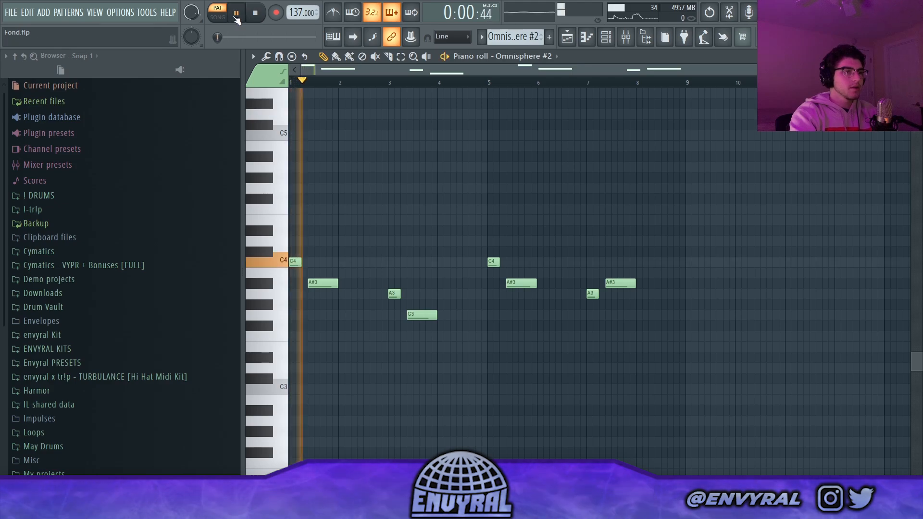
{"action": "key", "text": "space"}
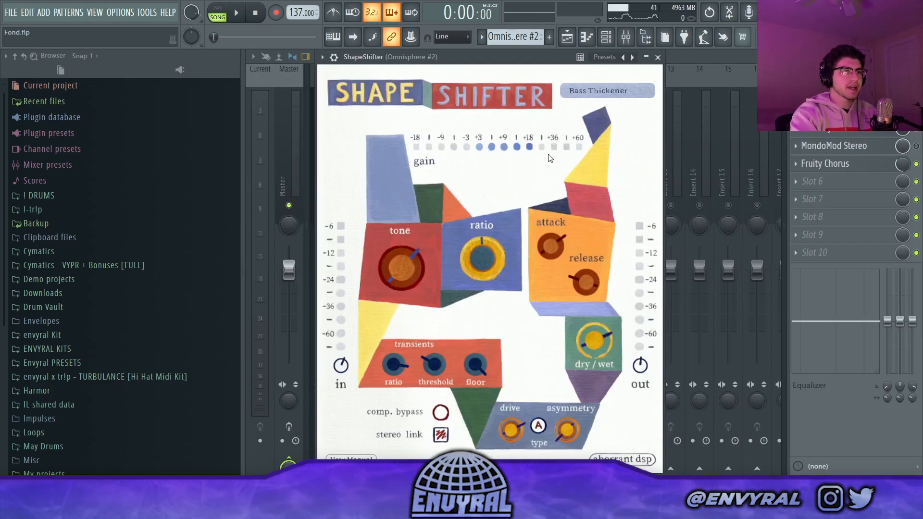
Close the ShapeShifter window and check the Fruity Chorus effect on the Omnisphere #2 mixer track
{"action": "left_click", "coordinate": [657, 58]}
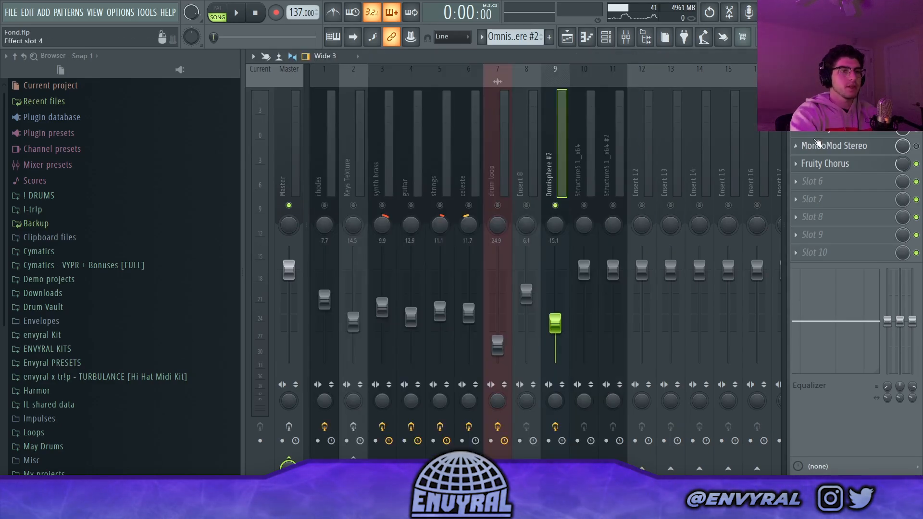
{"action": "left_click", "coordinate": [824, 163]}
{"action": "left_click", "coordinate": [665, 125]}
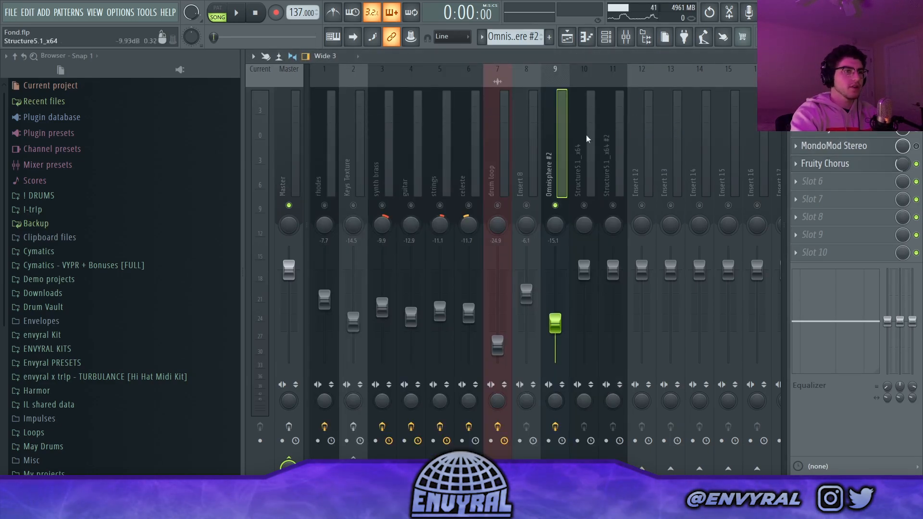
{"action": "left_click", "coordinate": [588, 41]}
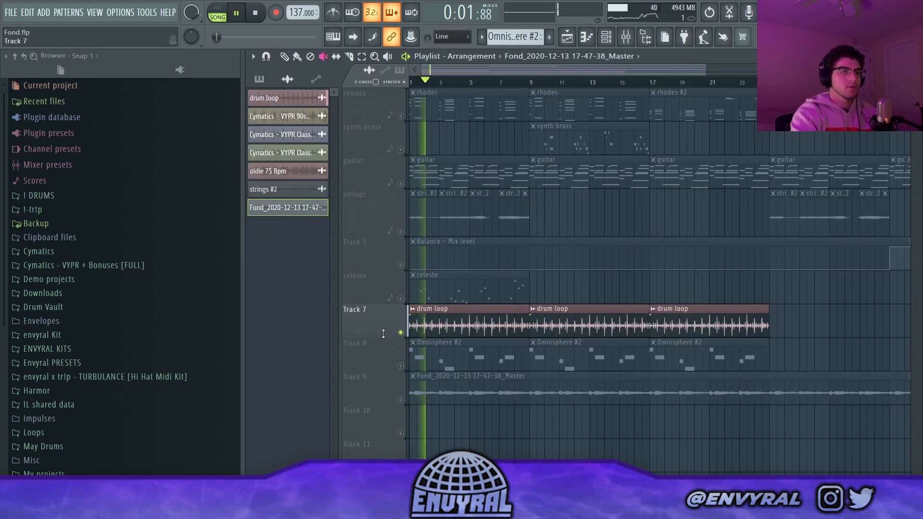
{"action": "key", "text": "space"}
{"action": "left_click", "coordinate": [400, 399], "text": "ctrl"}
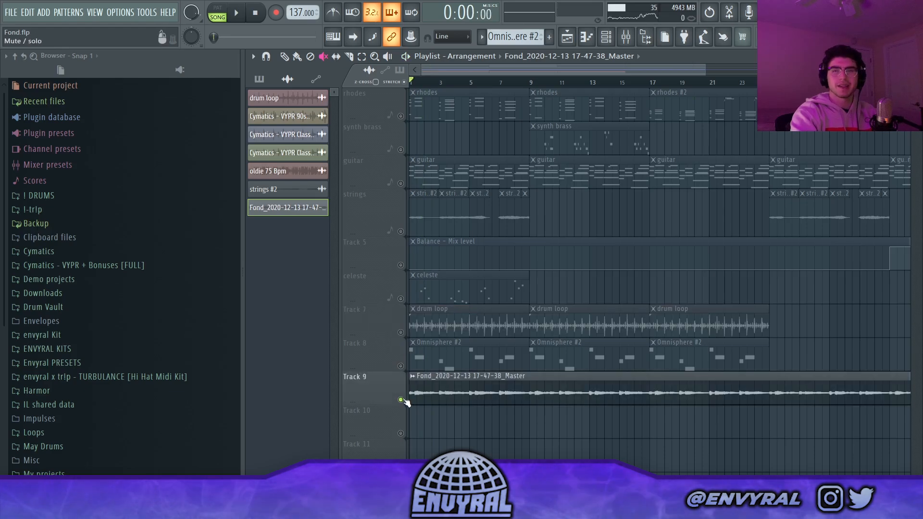
{"action": "key", "text": "space"}
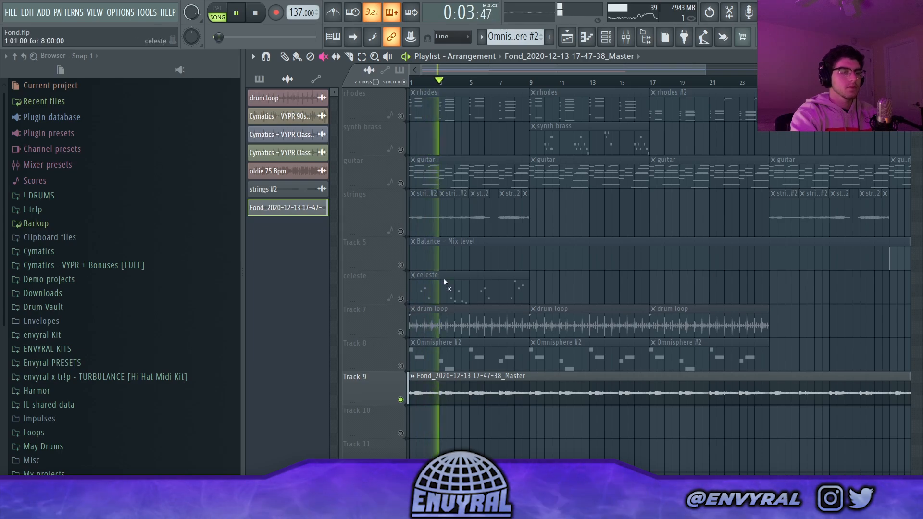
Point out the first two eight-bar sections of the arrangement and place the song playhead at bar 9
{"action": "scroll", "coordinate": [432, 85], "scroll_direction": "down", "scroll_amount": 2}
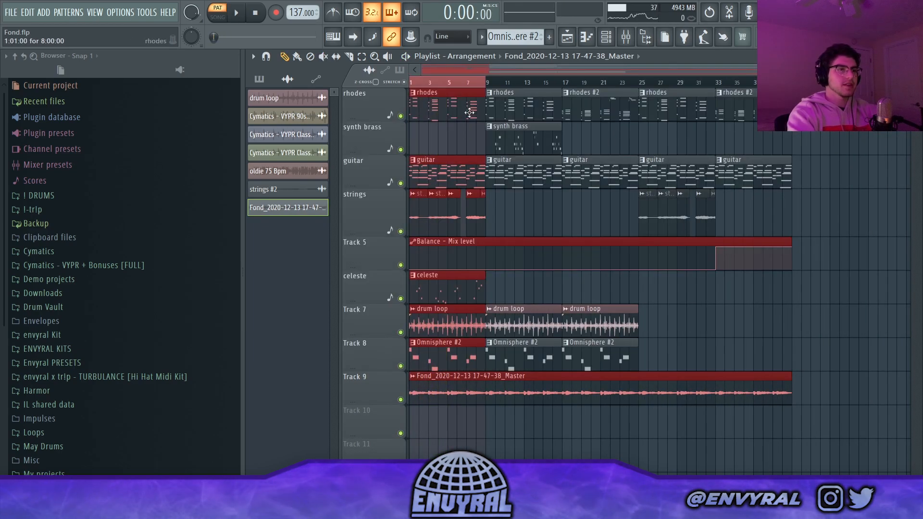
{"action": "left_click_drag", "start_coordinate": [480, 85], "coordinate": [411, 83]}
{"action": "left_click", "coordinate": [444, 255]}
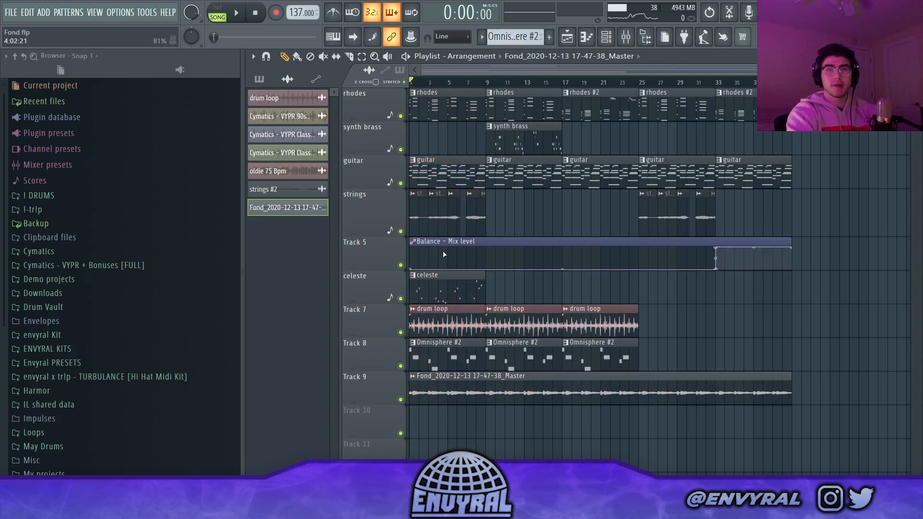
{"action": "right_click", "coordinate": [490, 92]}
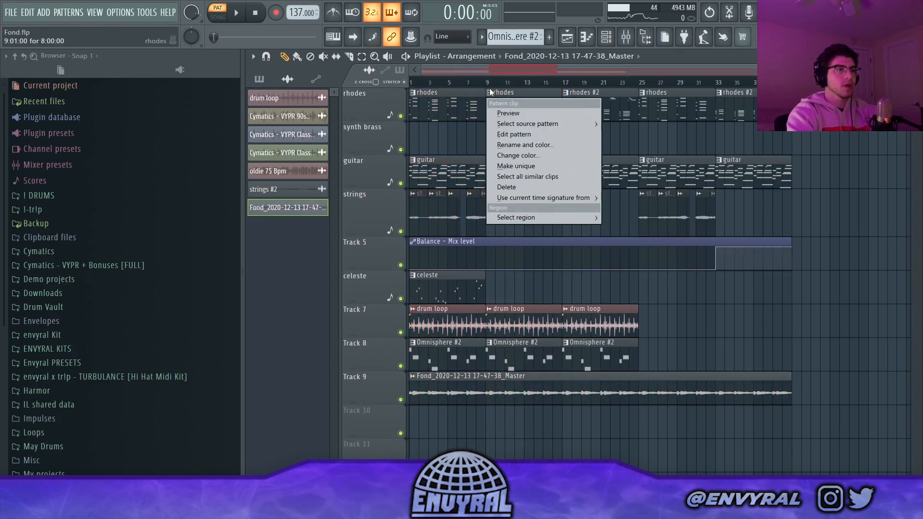
{"action": "left_click", "coordinate": [508, 112]}
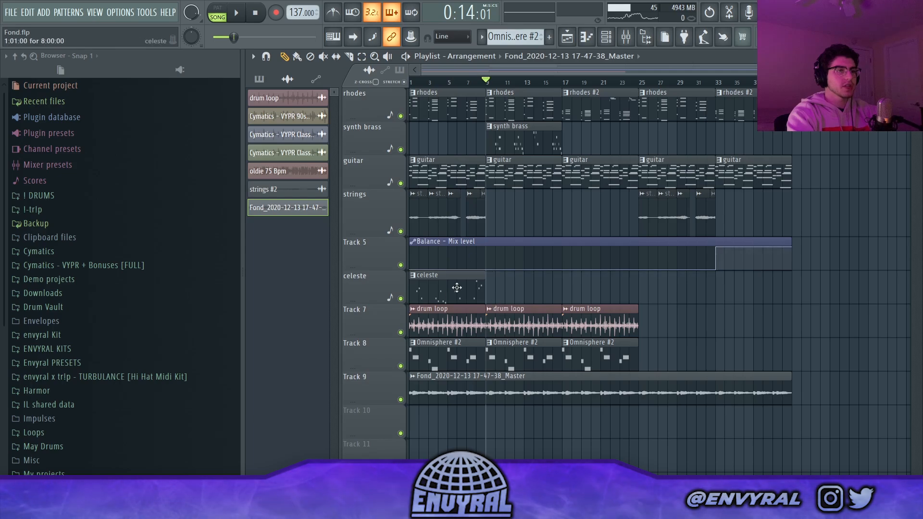
View the synth brass channel's D-50 instrument, close it, and open the synth brass pattern in the piano roll
{"action": "double_click", "coordinate": [516, 141]}
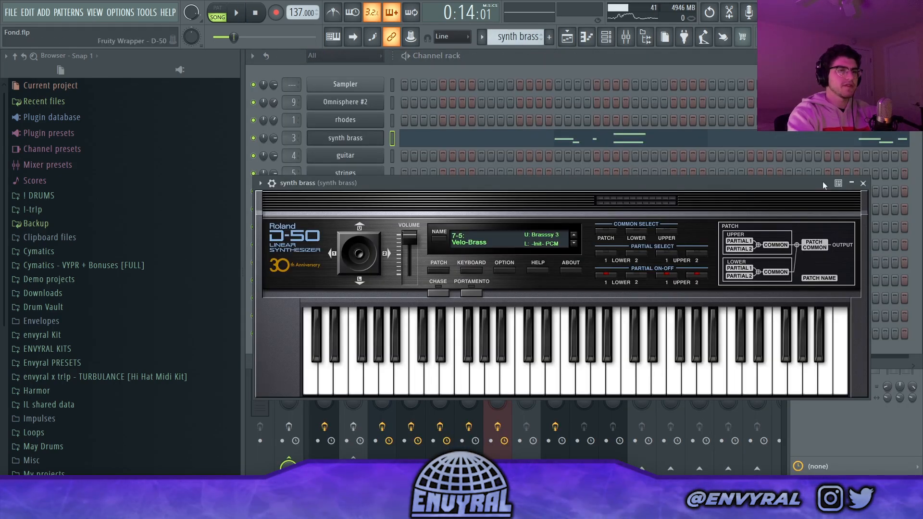
{"action": "left_click", "coordinate": [864, 184]}
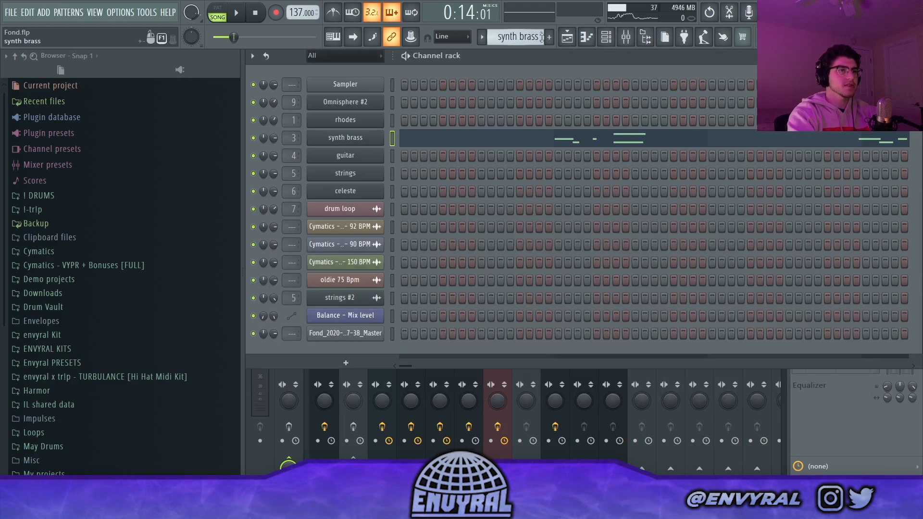
{"action": "left_click", "coordinate": [568, 37]}
{"action": "double_click", "coordinate": [528, 136]}
Play the song from bar 9 with the synth brass notes in view, and again from the playlist with only Track 9 active
{"action": "key", "text": "space"}
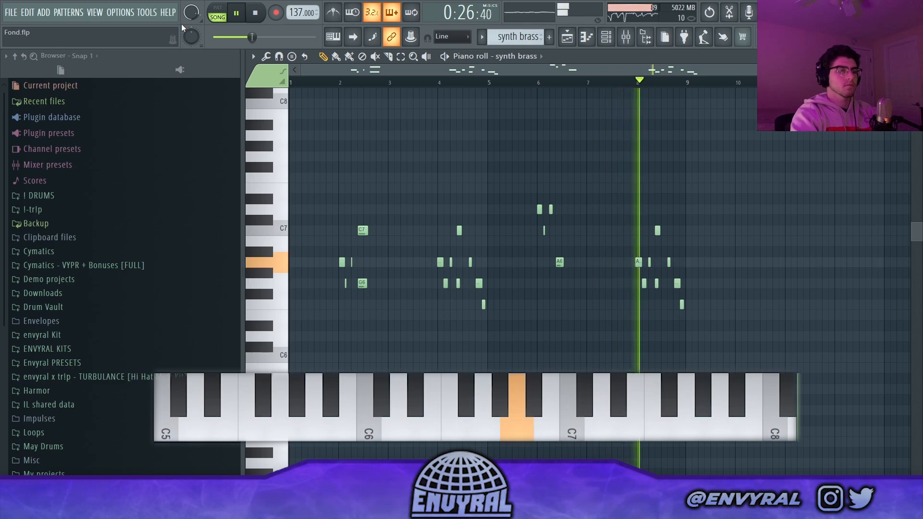
{"action": "left_click", "coordinate": [236, 14]}
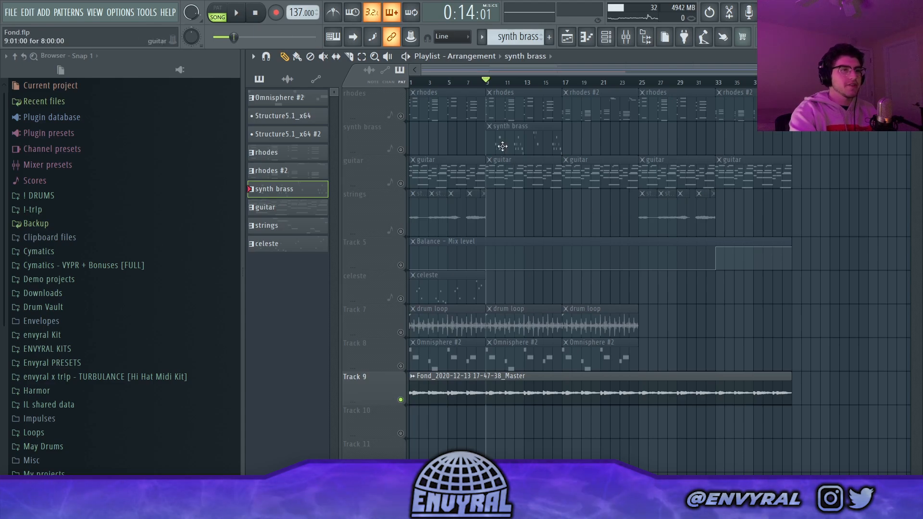
{"action": "left_click", "coordinate": [237, 16]}
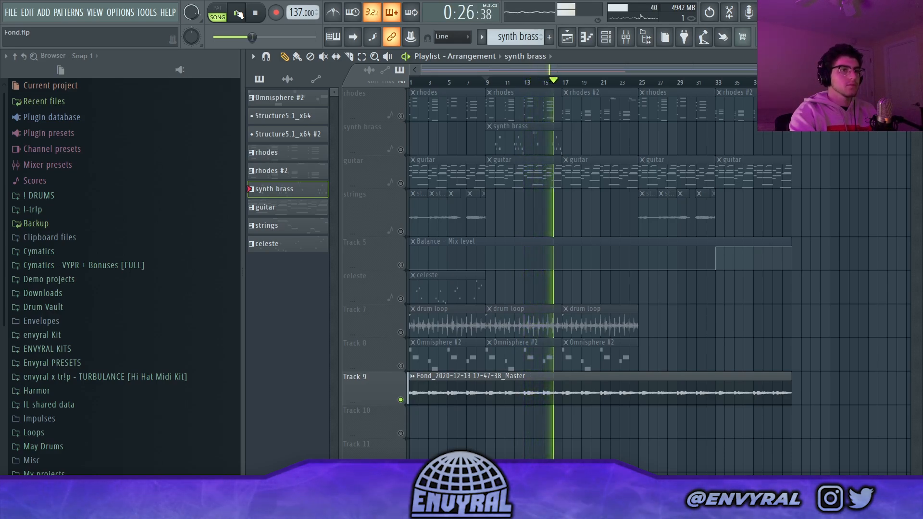
{"action": "left_click", "coordinate": [255, 11]}
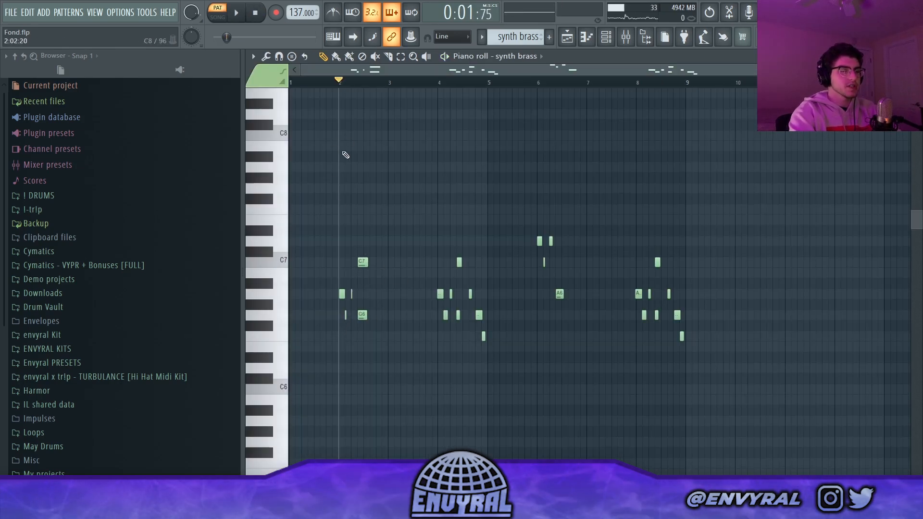
Audition the synth brass phrases at bars 2 and 4 of the pattern in pattern mode
{"action": "key", "text": "space"}
{"action": "key", "text": "space"}
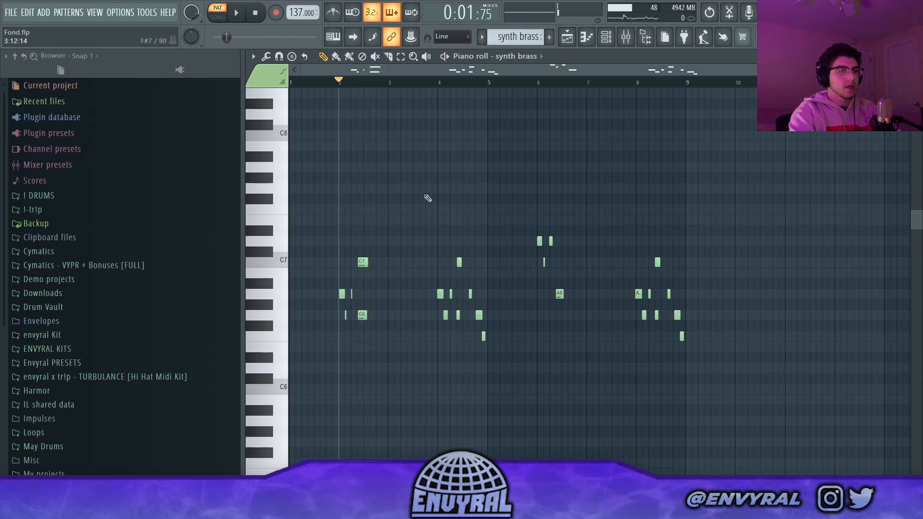
{"action": "left_click", "coordinate": [441, 83]}
{"action": "key", "text": "space"}
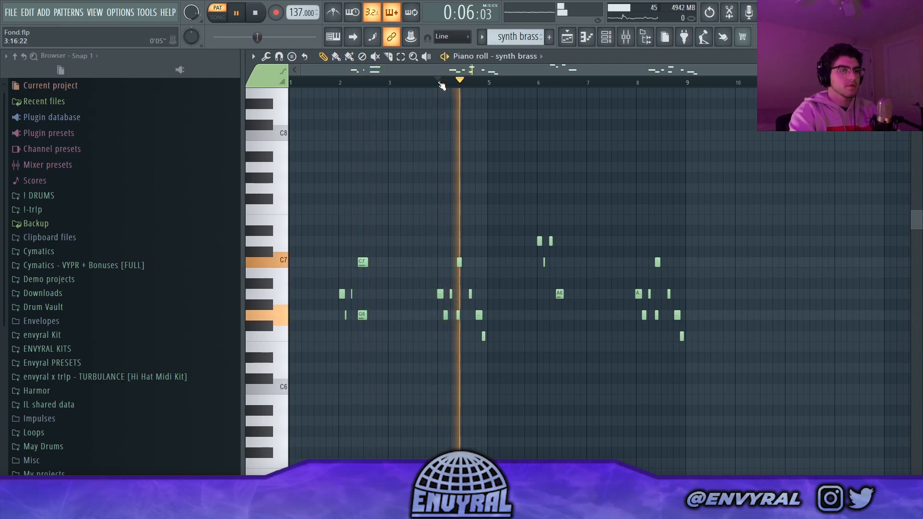
{"action": "key", "text": "space"}
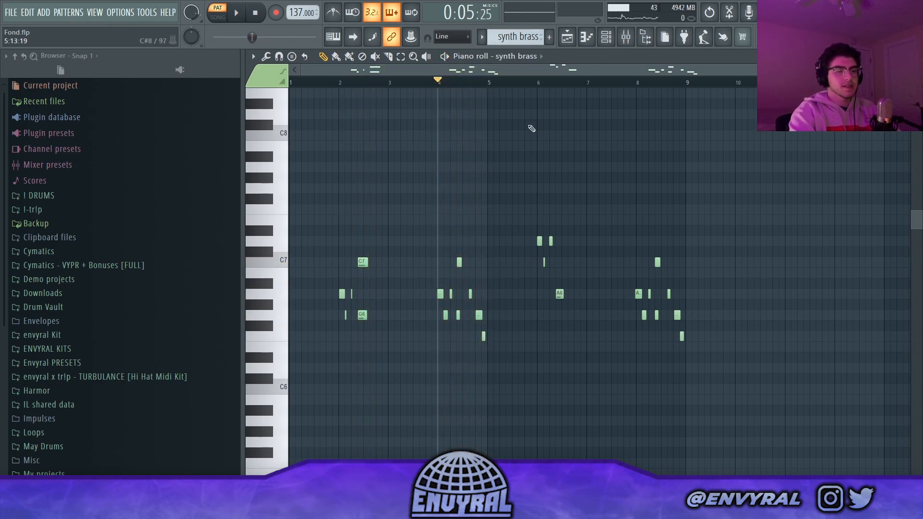
Audition the synth brass phrases at bars 6 and 8, and move the playhead back to between bars 5 and 6
{"action": "left_click", "coordinate": [539, 82]}
{"action": "key", "text": "space"}
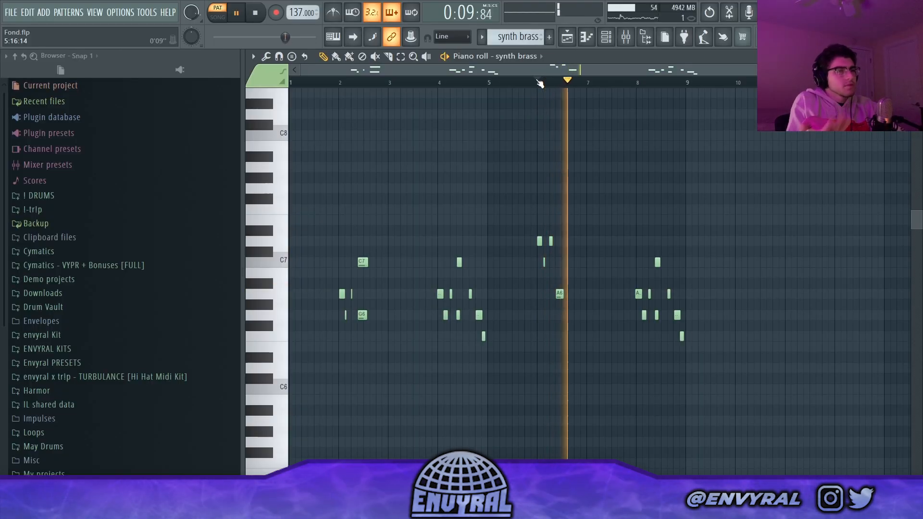
{"action": "left_click", "coordinate": [632, 82]}
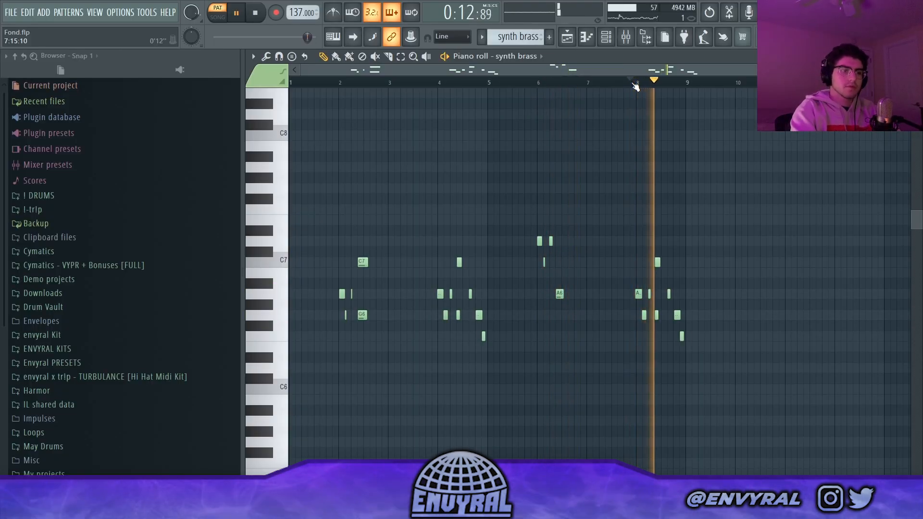
{"action": "left_click", "coordinate": [532, 83]}
{"action": "key", "text": "space"}
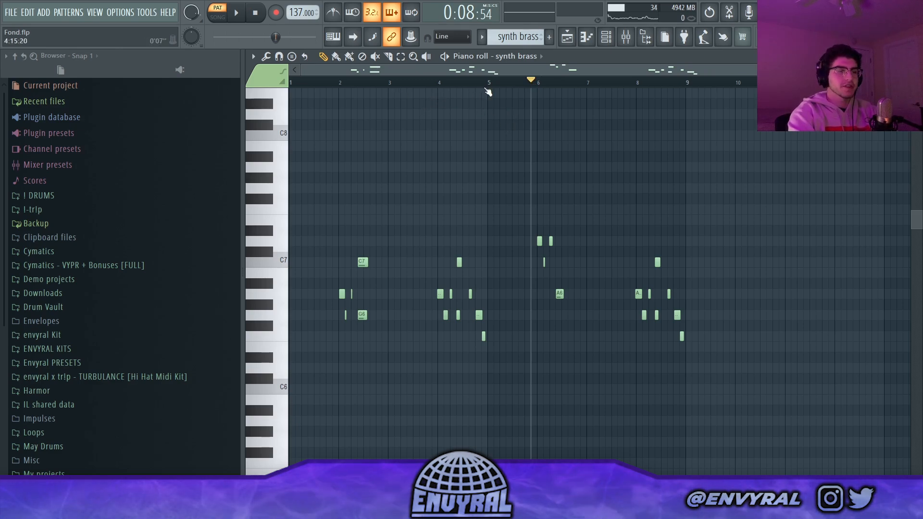
{"action": "left_click", "coordinate": [506, 83]}
{"action": "left_click", "coordinate": [513, 84]}
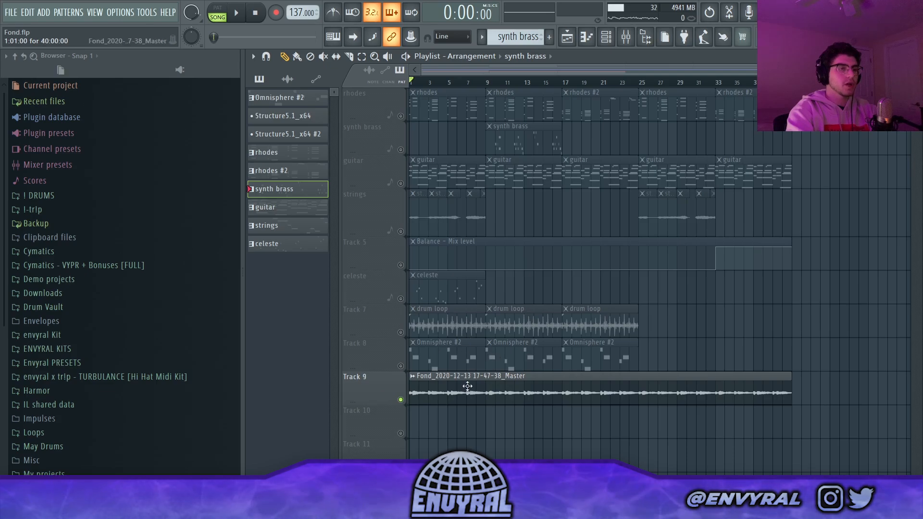
Play the Track 9 master recording from the start in song mode, skipping ahead to bar 9 and to around bar 17
{"action": "key", "text": "space"}
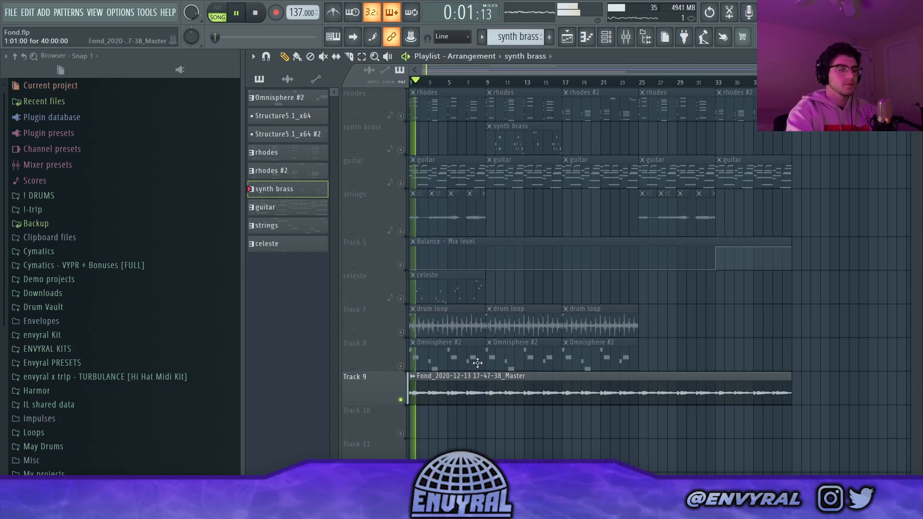
{"action": "left_click", "coordinate": [485, 82]}
{"action": "left_click", "coordinate": [569, 83]}
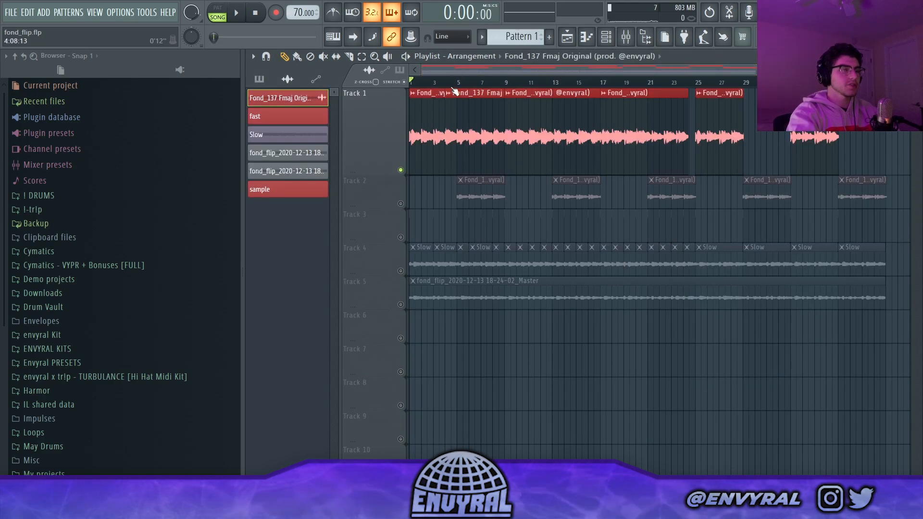
View the sample settings of the Fond_137 Fmaj Original clip on Track 1 and play the fond_flip arrangement
{"action": "double_click", "coordinate": [434, 138]}
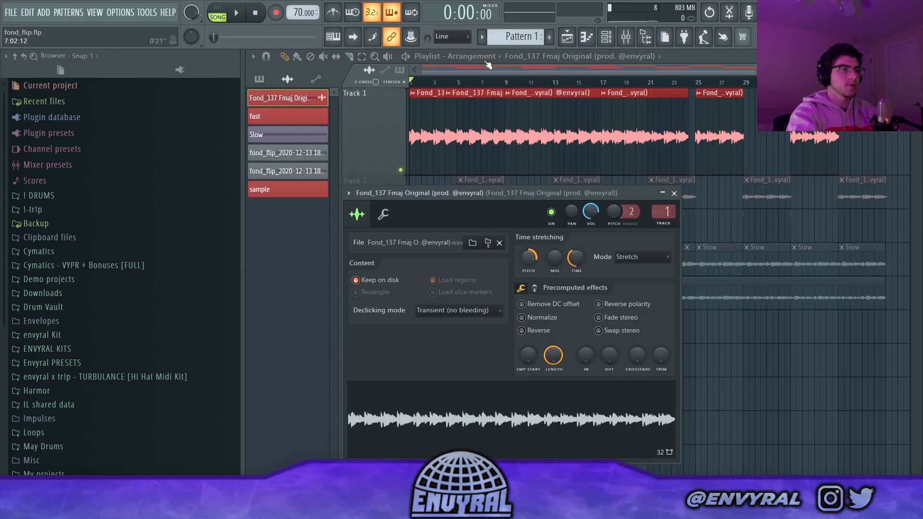
{"action": "left_click", "coordinate": [481, 74]}
{"action": "key", "text": "space"}
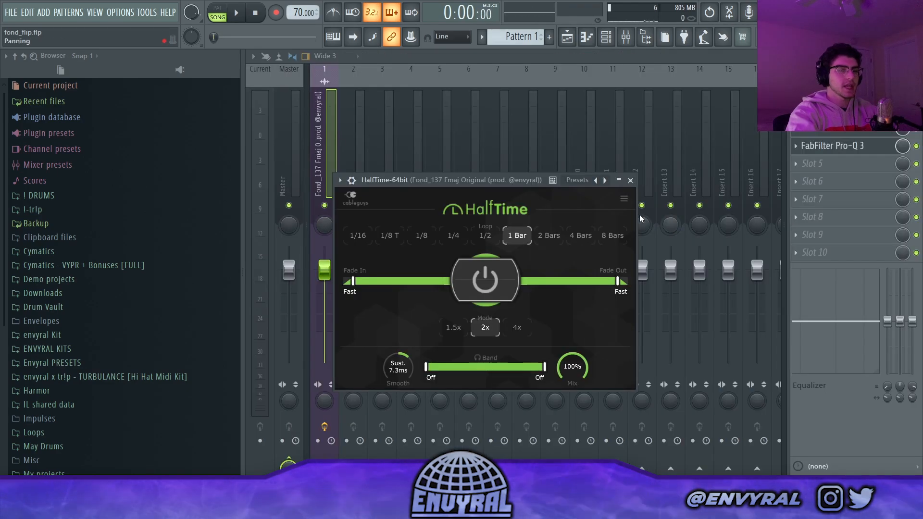
{"action": "left_click", "coordinate": [631, 181]}
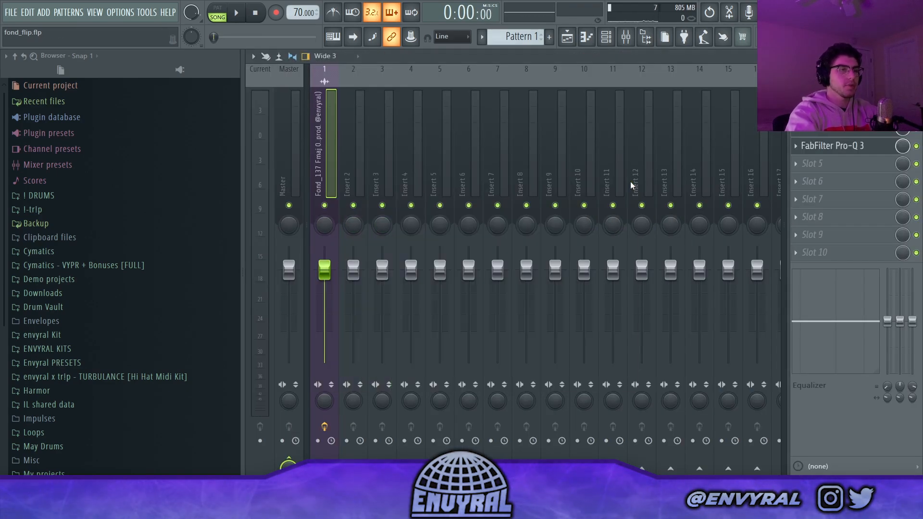
{"action": "left_click", "coordinate": [576, 40]}
{"action": "right_click", "coordinate": [402, 297]}
{"action": "left_click", "coordinate": [389, 302]}
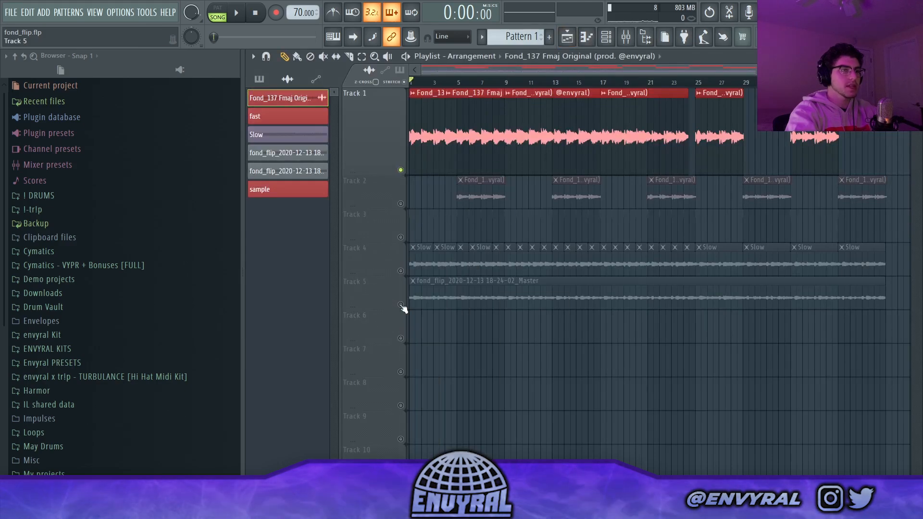
{"action": "right_click", "coordinate": [401, 305]}
{"action": "key", "text": "space"}
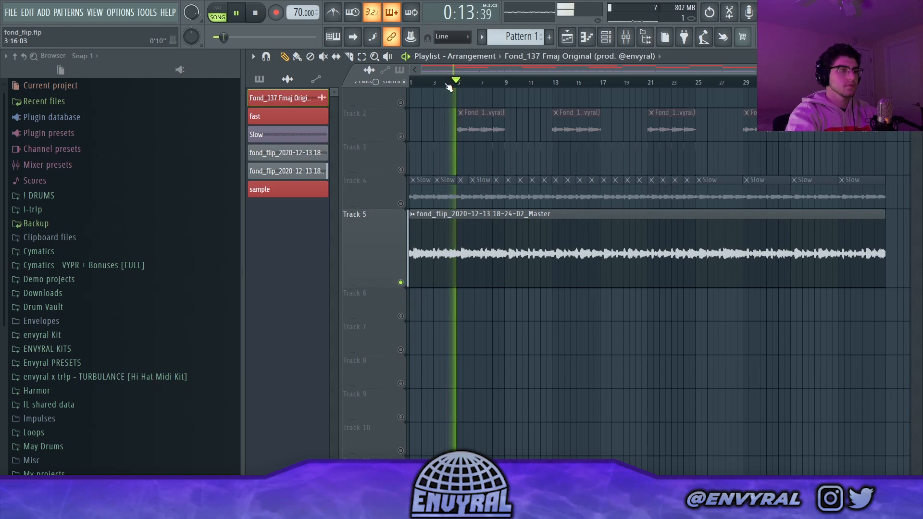
Stop playback and audition the Track 5 master recording again from shortly before bar 5
{"action": "key", "text": "space"}
{"action": "scroll", "coordinate": [457, 86], "scroll_direction": "down", "scroll_amount": 1}
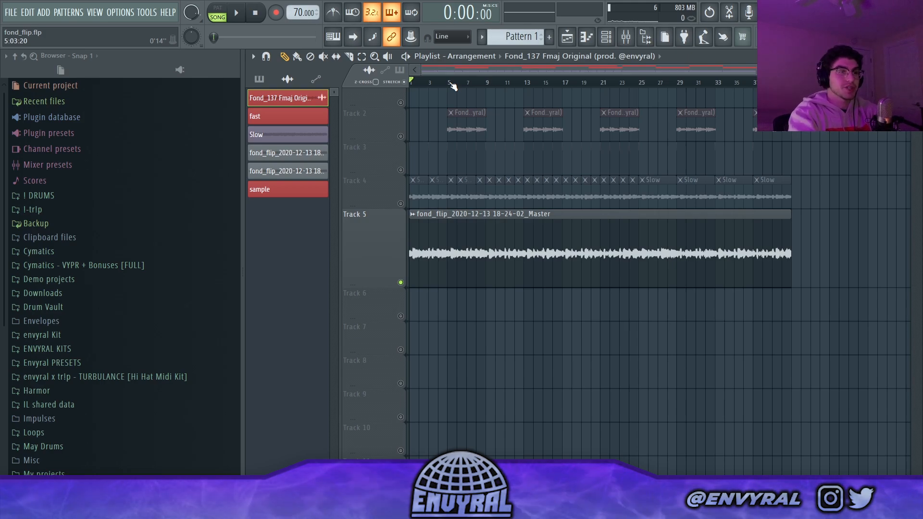
{"action": "left_click", "coordinate": [454, 86]}
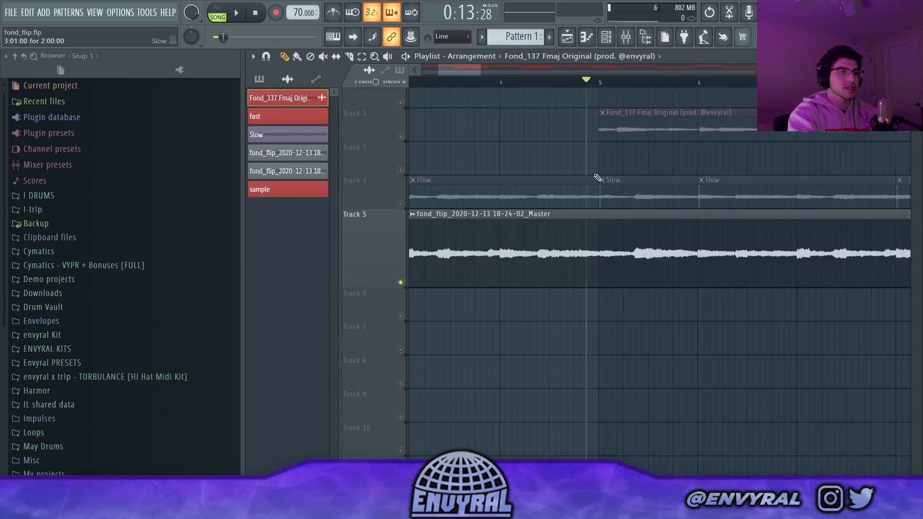
{"action": "scroll", "coordinate": [584, 90], "scroll_direction": "down", "scroll_amount": 2}
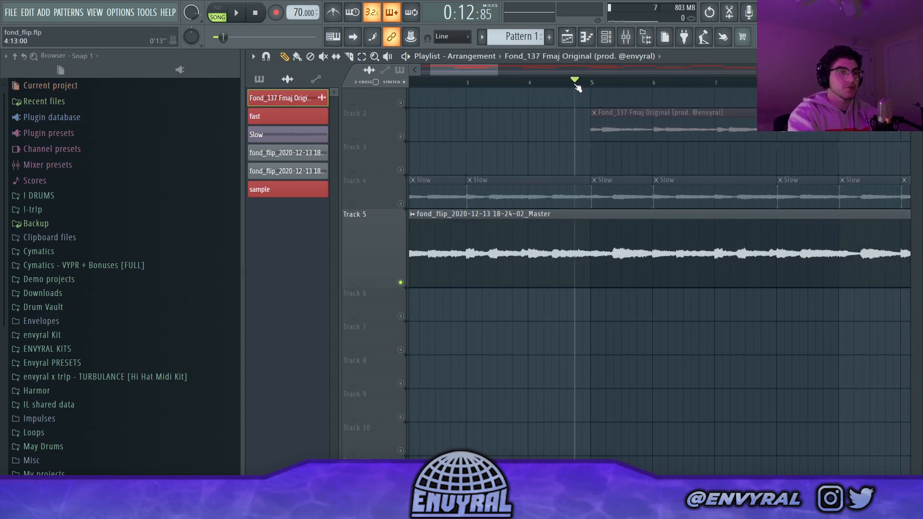
{"action": "key", "text": "space"}
{"action": "left_click", "coordinate": [571, 85]}
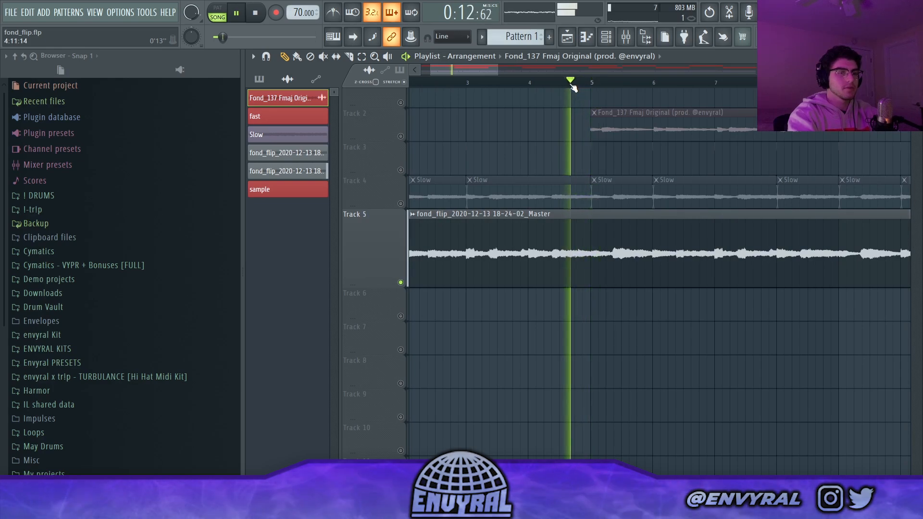
Skip playback ahead to just before bar 9, pause, and replay the recording from shortly after bar 8
{"action": "scroll", "coordinate": [569, 86], "scroll_direction": "down", "scroll_amount": 2}
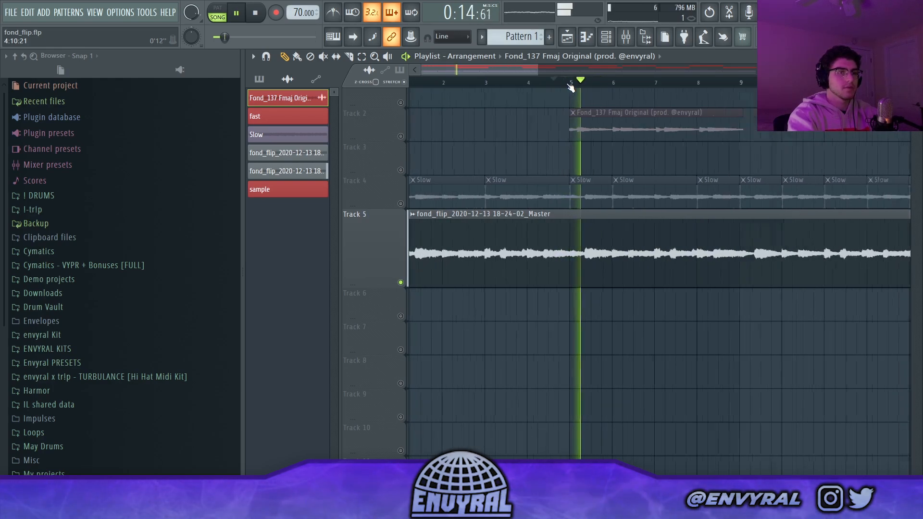
{"action": "scroll", "coordinate": [570, 87], "scroll_direction": "down", "scroll_amount": 1}
{"action": "left_click", "coordinate": [688, 83]}
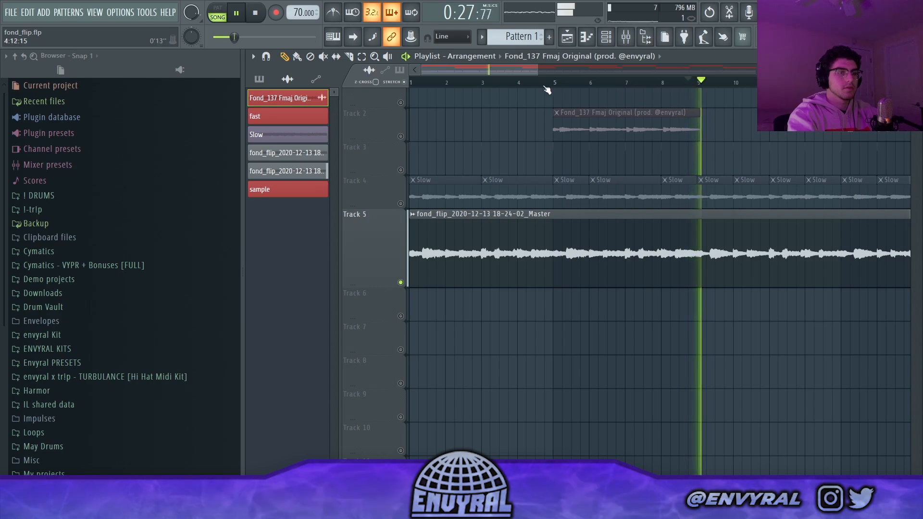
{"action": "key", "text": "space"}
{"action": "scroll", "coordinate": [559, 198], "scroll_direction": "up", "scroll_amount": 2}
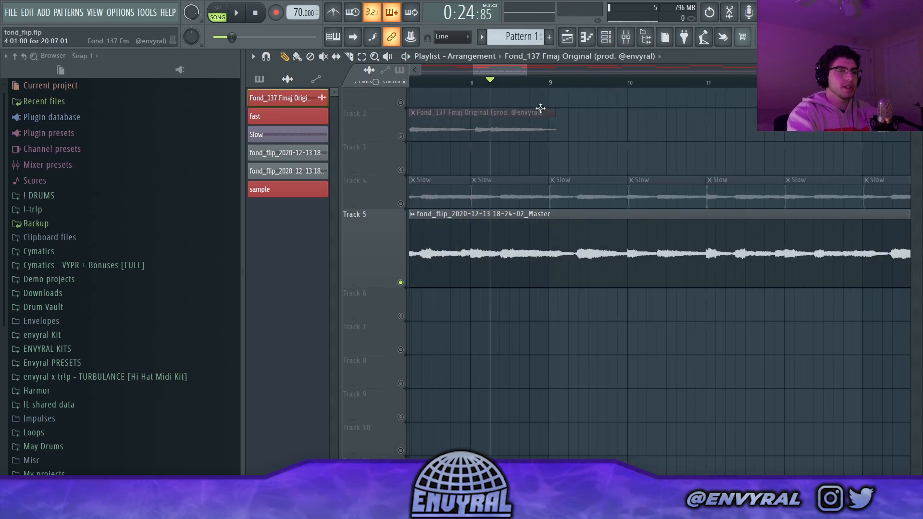
{"action": "key", "text": "space"}
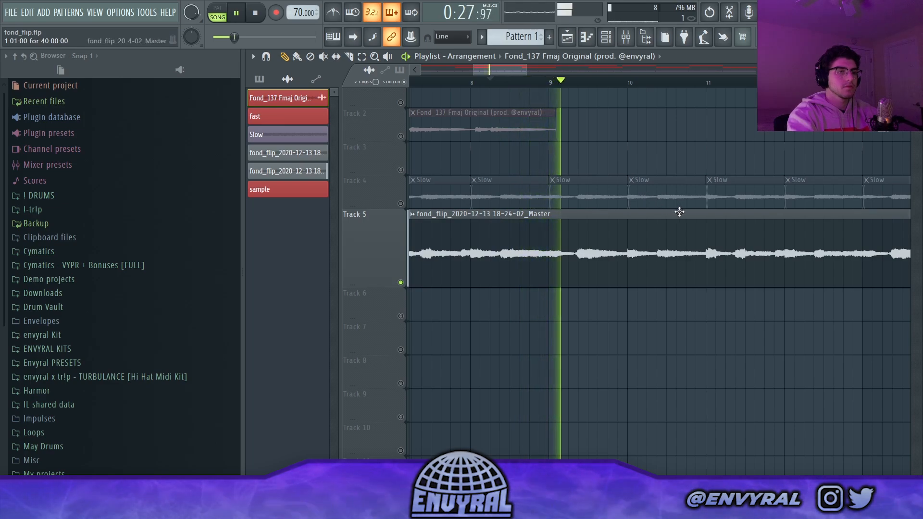
Follow the recording's playback on from bar 9 past bar 13, and audition it from bar 16
{"action": "scroll", "coordinate": [524, 72], "scroll_direction": "down", "scroll_amount": 3}
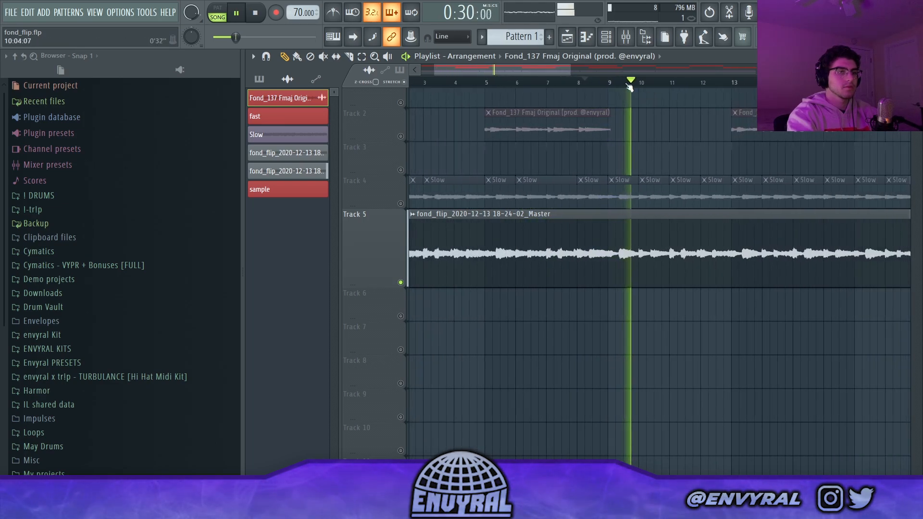
{"action": "left_click_drag", "start_coordinate": [523, 72], "coordinate": [568, 64]}
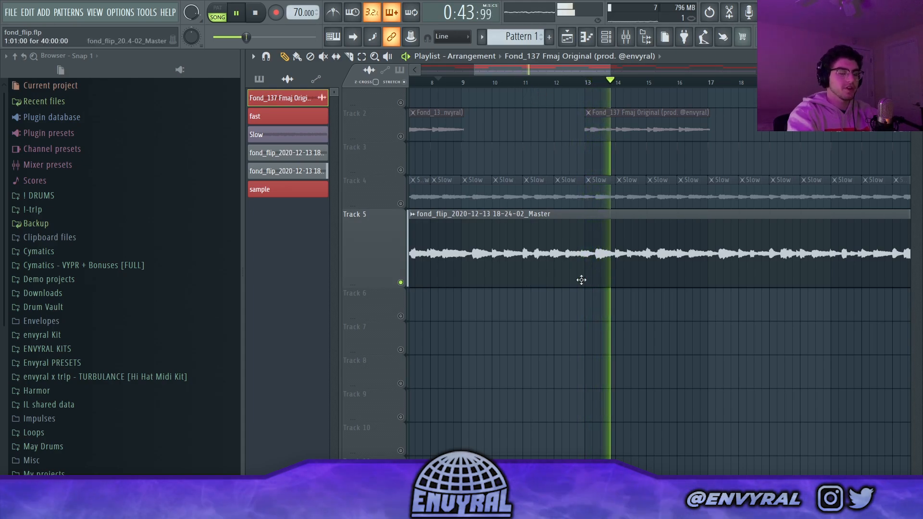
{"action": "scroll", "coordinate": [578, 85], "scroll_direction": "down", "scroll_amount": 3}
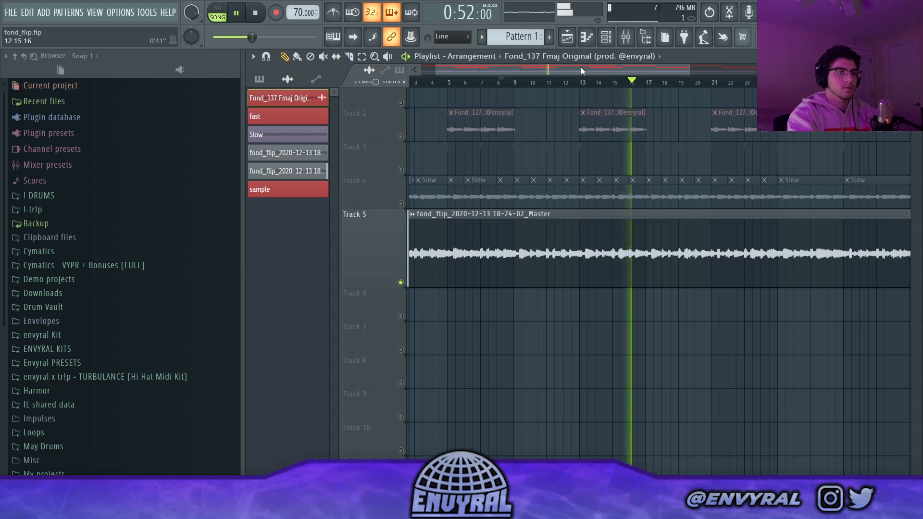
{"action": "left_click_drag", "start_coordinate": [583, 66], "coordinate": [602, 63]}
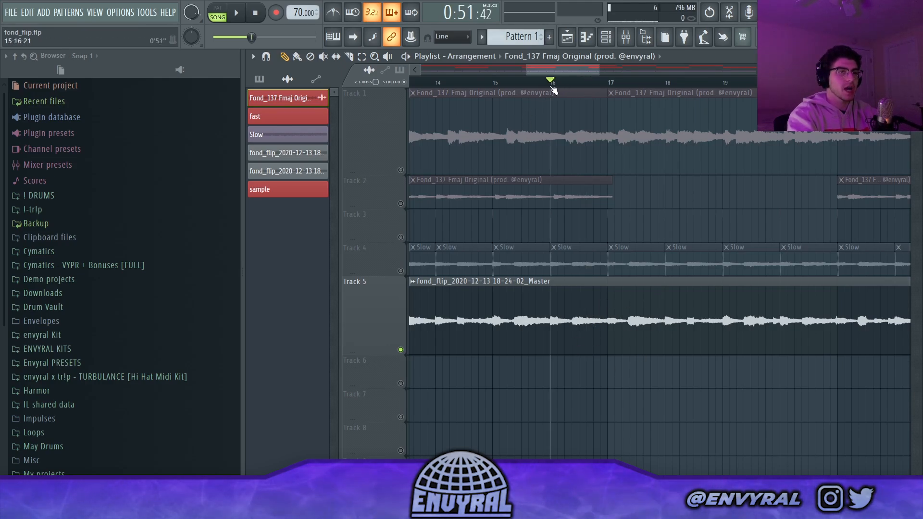
{"action": "key", "text": "space"}
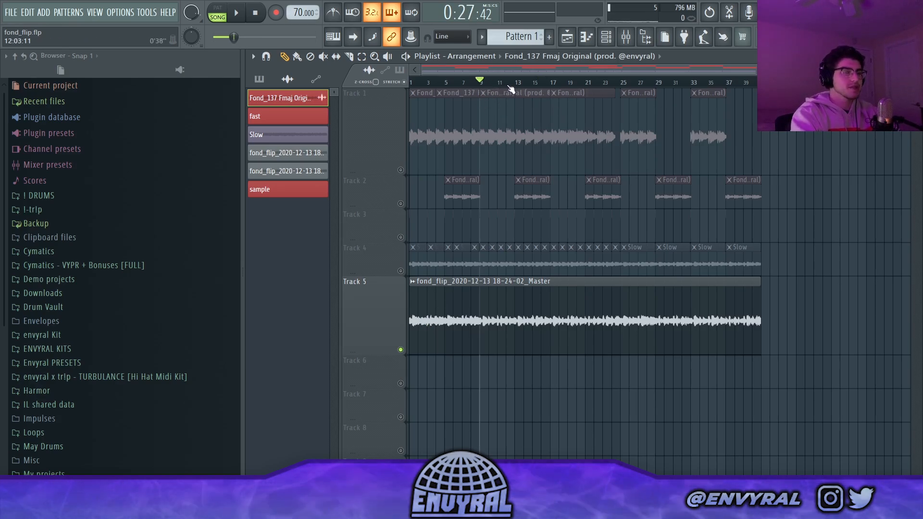
Play the Track 5 master recording from bar 9 and stop playback after bar 12
{"action": "scroll", "coordinate": [511, 86], "scroll_direction": "up", "scroll_amount": 2}
{"action": "key", "text": "space"}
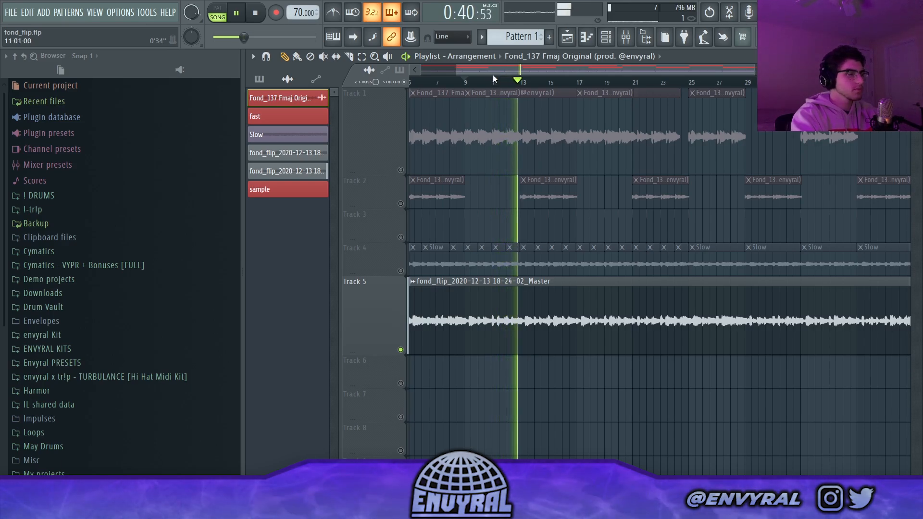
{"action": "left_click", "coordinate": [256, 13]}
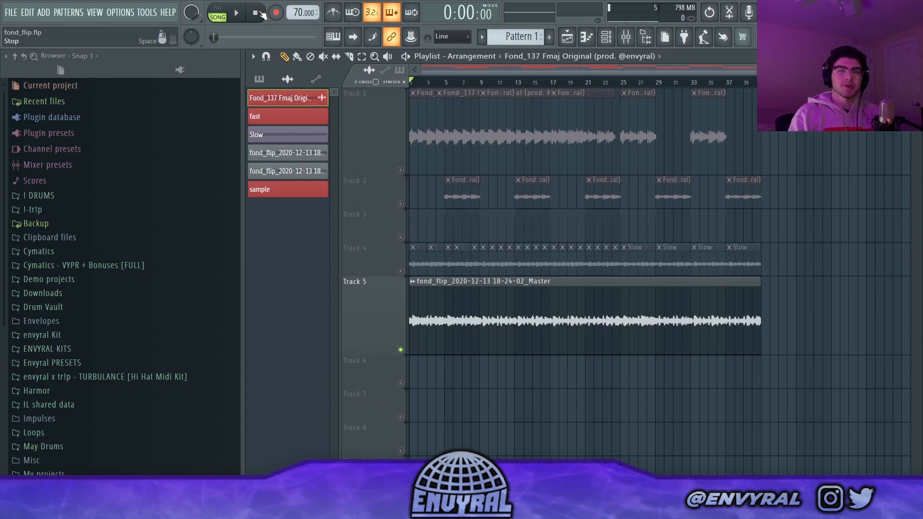